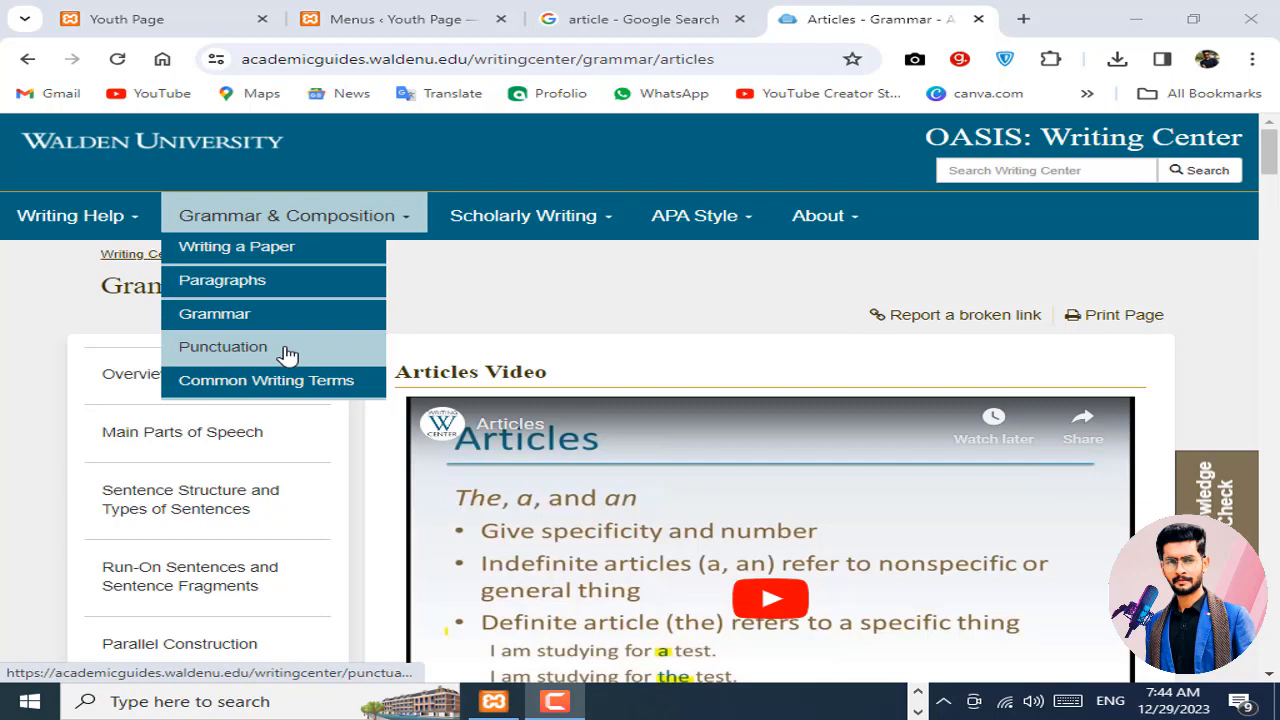
Step: Open the Grammar & Composition overview page and examine its introduction, crash course video section and feedback form
{"action": "left_click", "coordinate": [303, 221]}
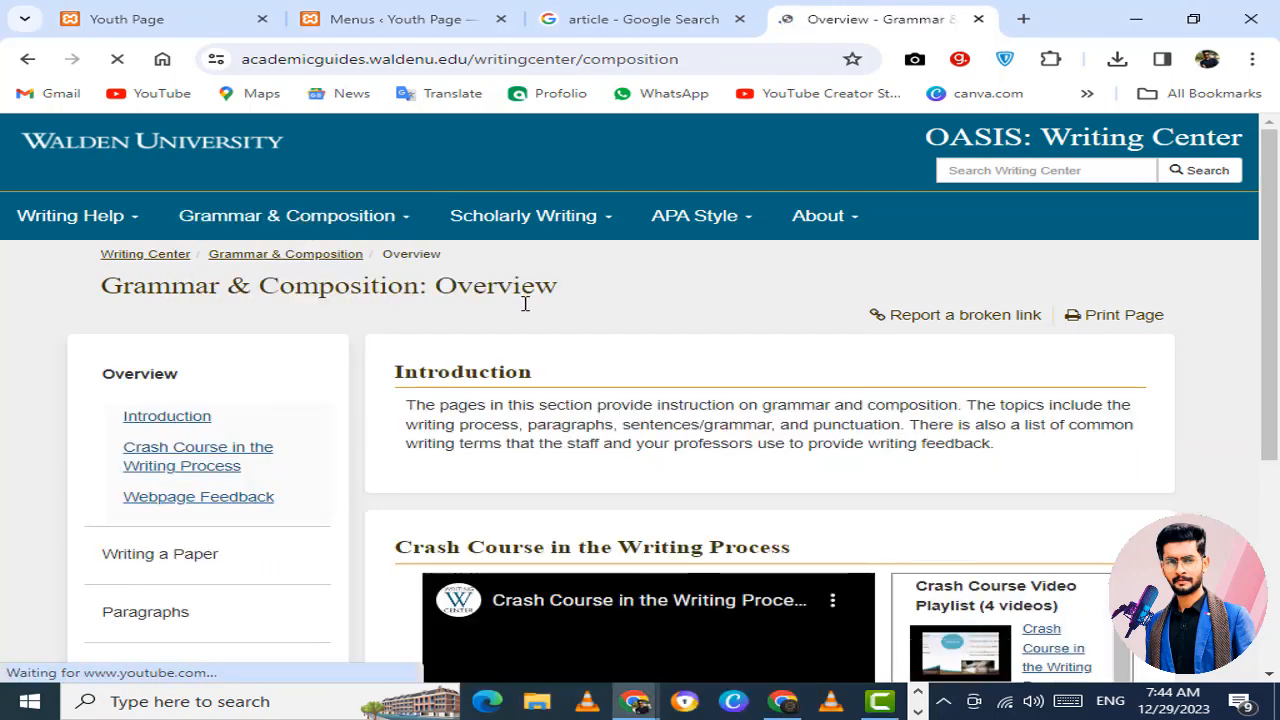
{"action": "scroll", "coordinate": [521, 318], "scroll_direction": "down", "scroll_amount": 1}
{"action": "scroll", "coordinate": [521, 318], "scroll_direction": "down", "scroll_amount": 1}
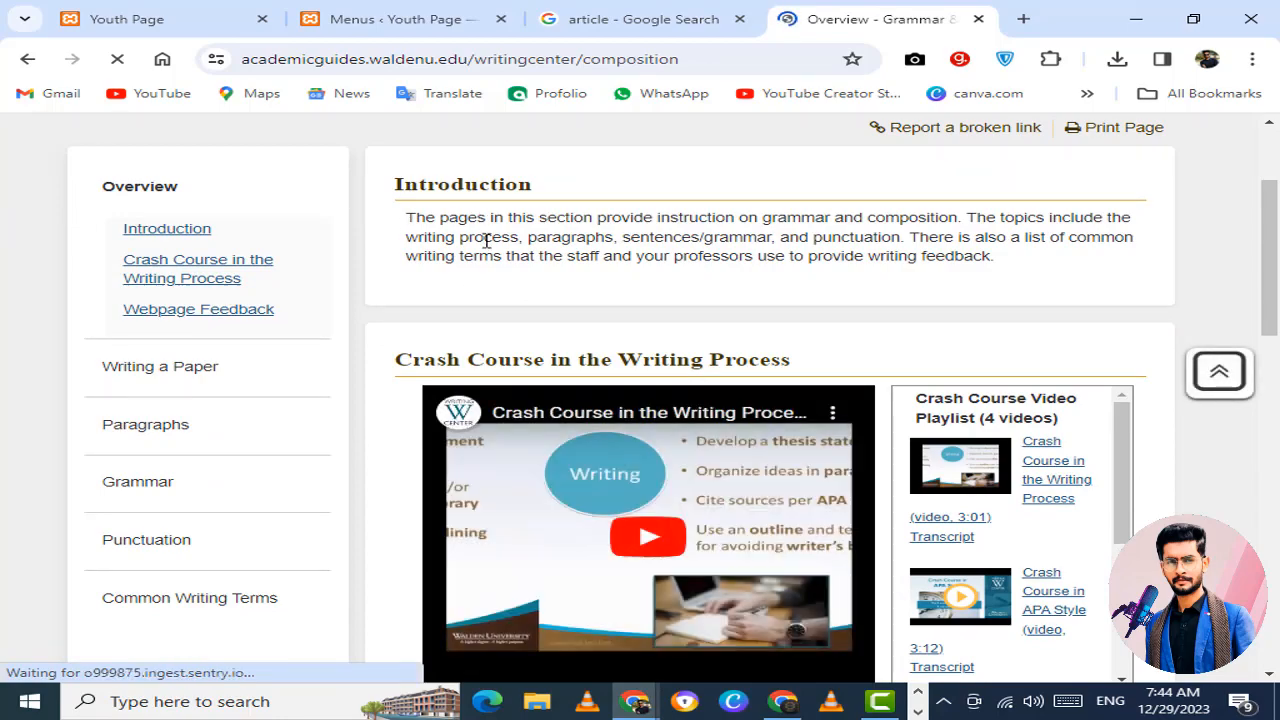
{"action": "scroll", "coordinate": [486, 240], "scroll_direction": "down", "scroll_amount": 3}
{"action": "scroll", "coordinate": [486, 240], "scroll_direction": "down", "scroll_amount": 4}
{"action": "scroll", "coordinate": [1010, 420], "scroll_direction": "up", "scroll_amount": 6}
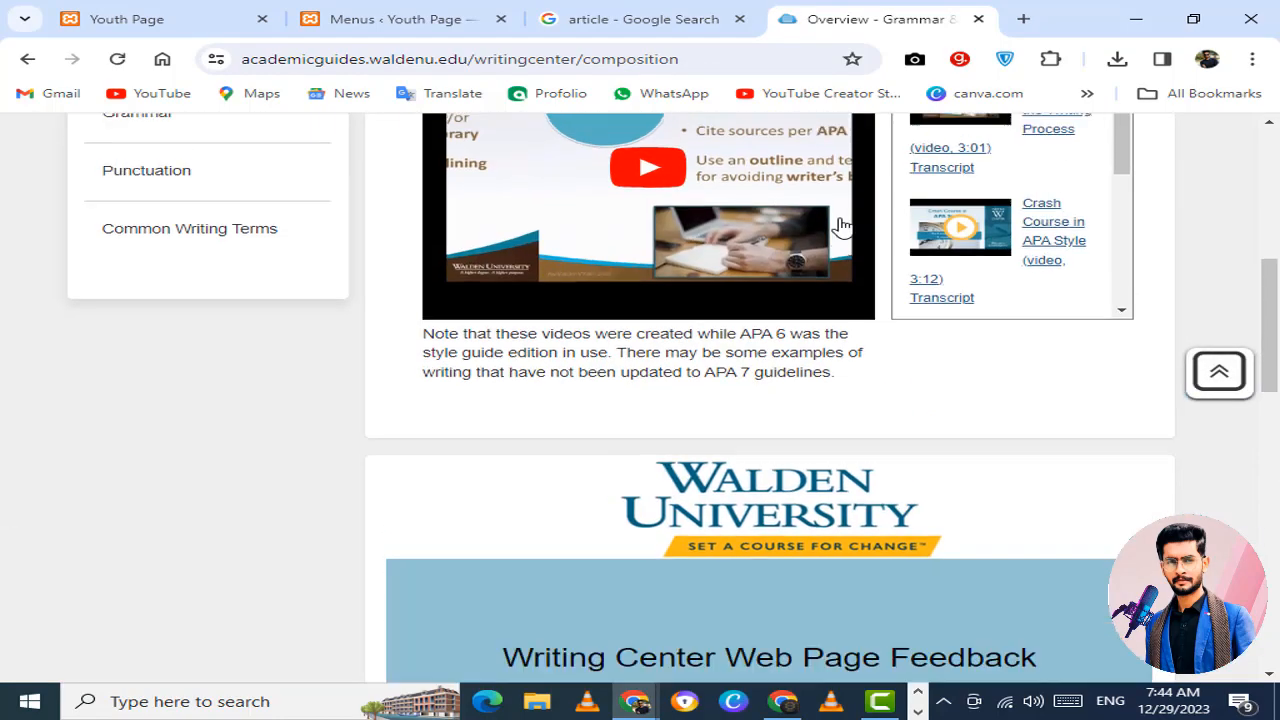
{"action": "scroll", "coordinate": [1010, 420], "scroll_direction": "down", "scroll_amount": 5}
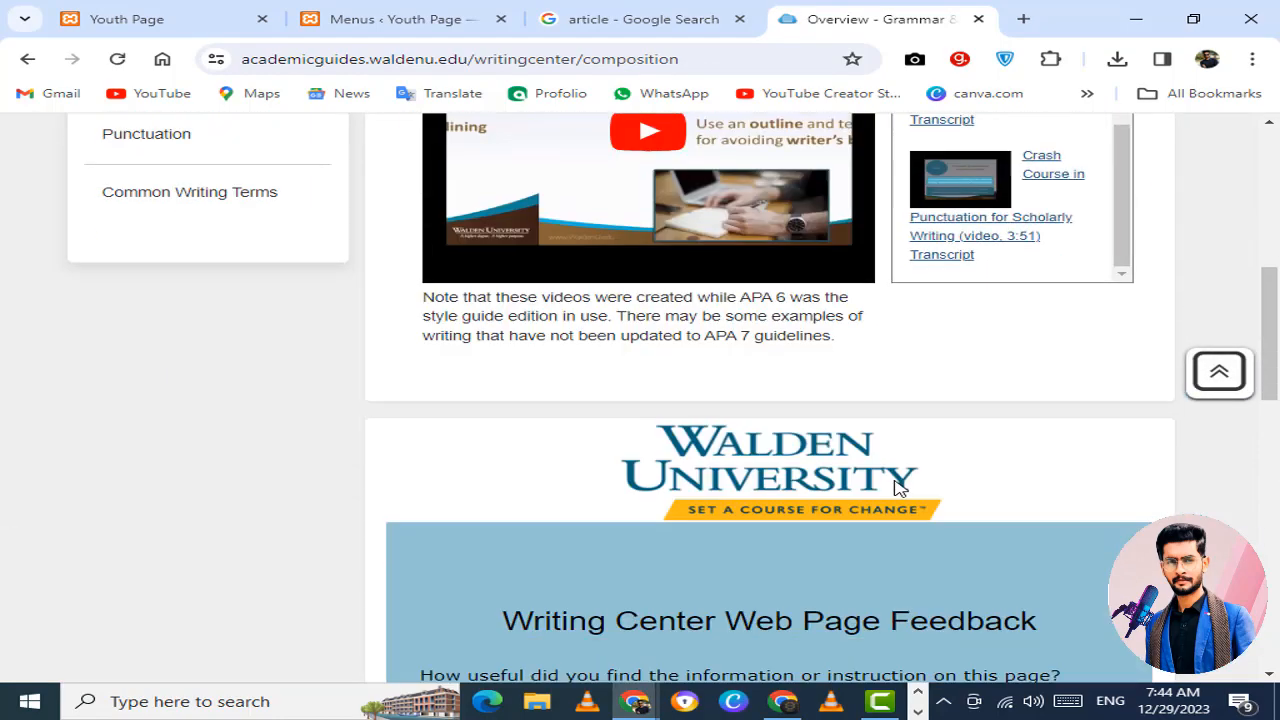
{"action": "scroll", "coordinate": [423, 305], "scroll_direction": "up", "scroll_amount": 3}
{"action": "scroll", "coordinate": [420, 305], "scroll_direction": "up", "scroll_amount": 2}
{"action": "scroll", "coordinate": [410, 290], "scroll_direction": "down", "scroll_amount": 1}
Step: Open the Writing a Paper page and examine its overview, writing process diagram and the Grammar & Composition topics
{"action": "mouse_move", "coordinate": [295, 124]}
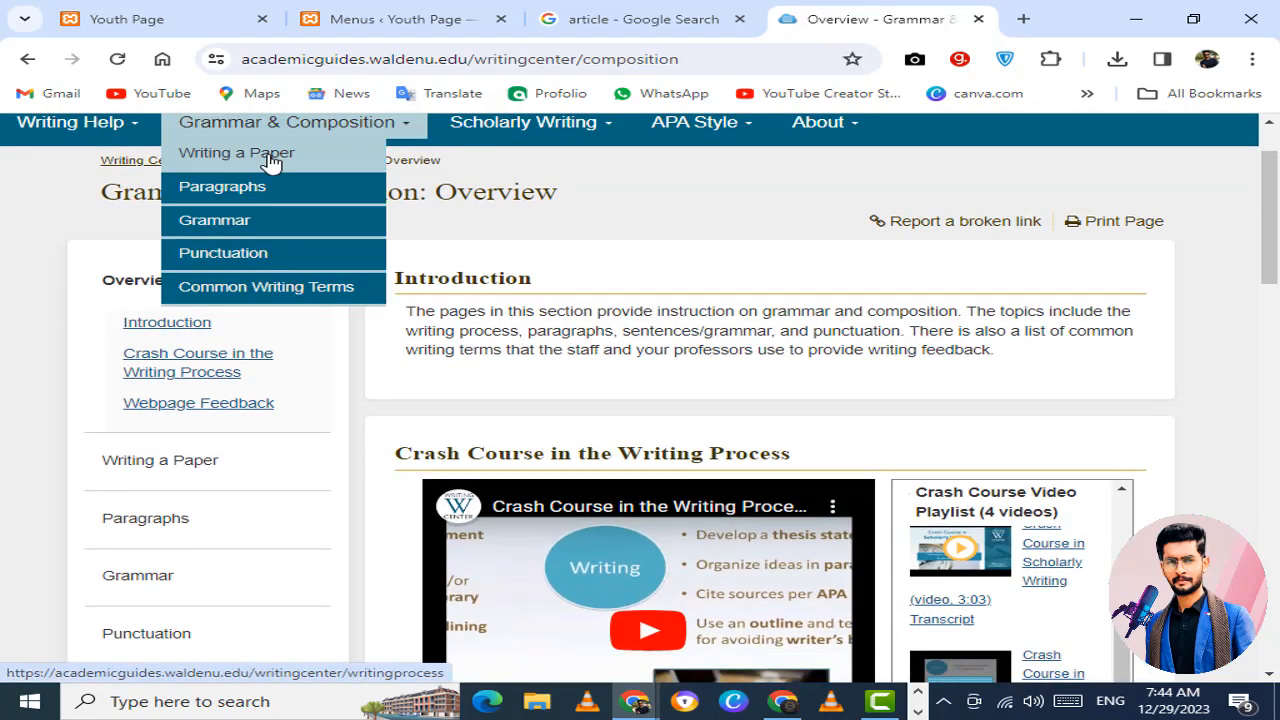
{"action": "left_click", "coordinate": [270, 158]}
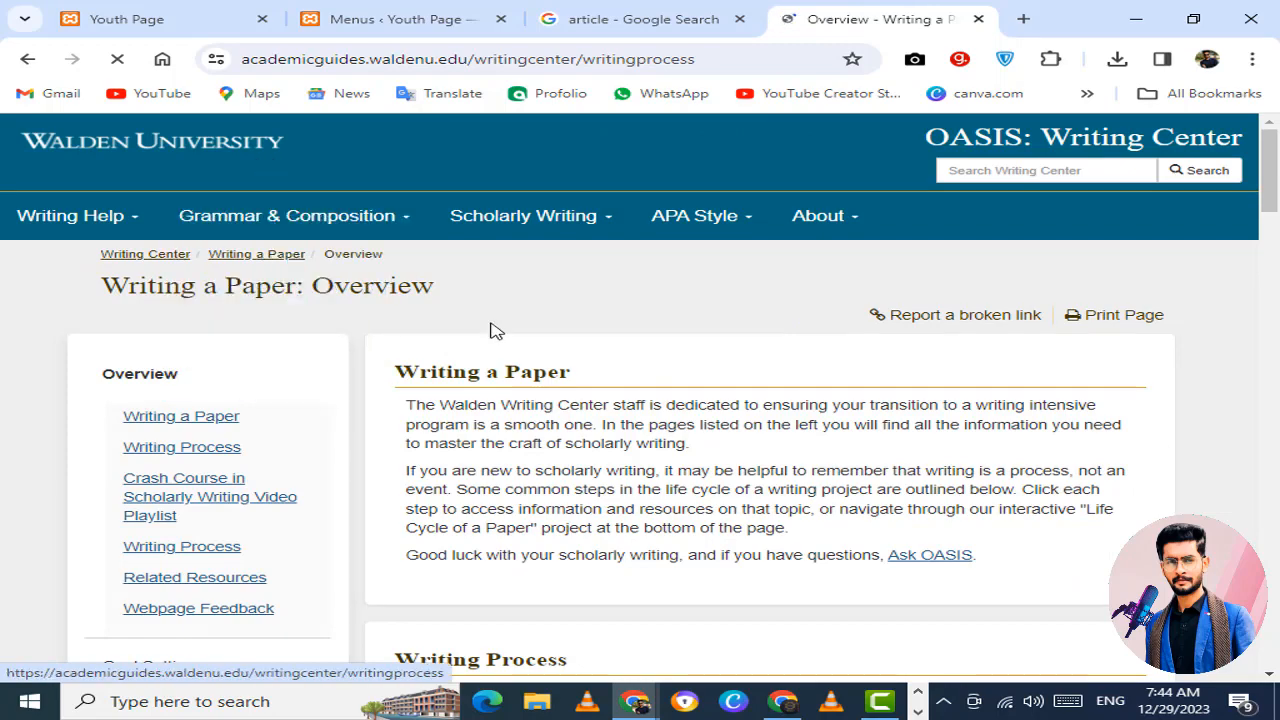
{"action": "scroll", "coordinate": [309, 263], "scroll_direction": "down", "scroll_amount": 1}
{"action": "mouse_move", "coordinate": [265, 124]}
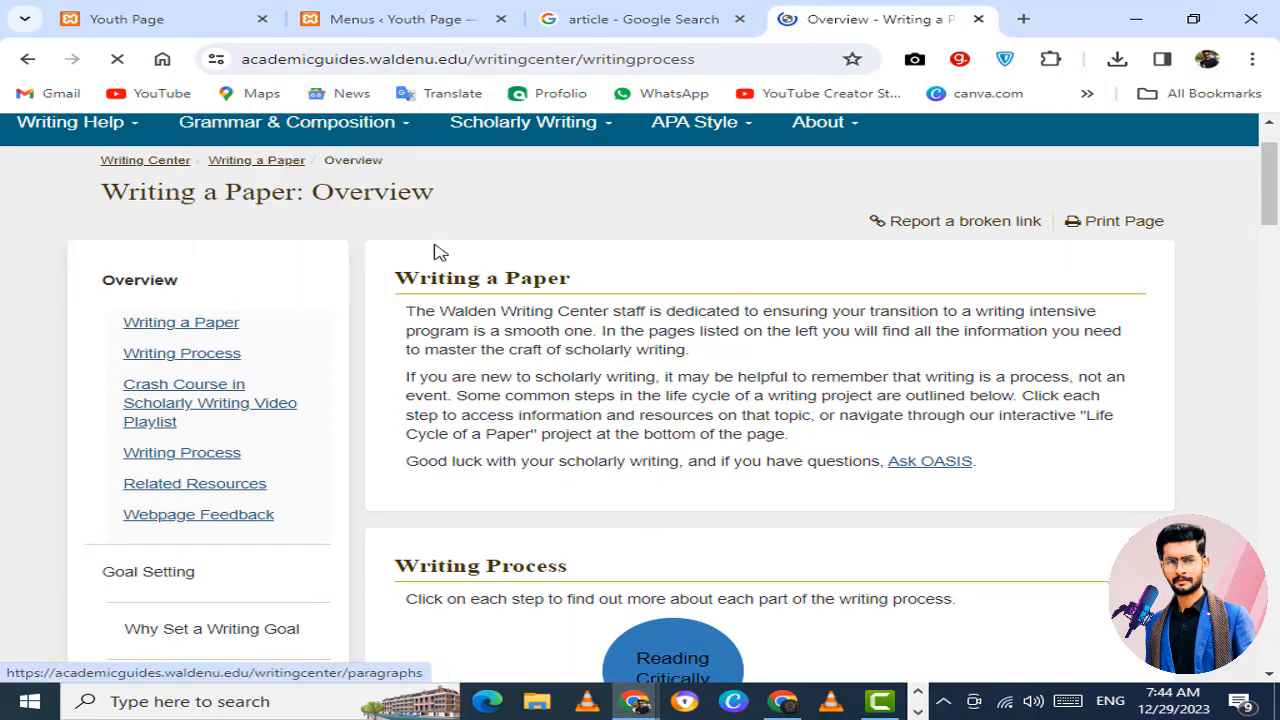
{"action": "scroll", "coordinate": [600, 360], "scroll_direction": "down", "scroll_amount": 3}
{"action": "scroll", "coordinate": [470, 357], "scroll_direction": "up", "scroll_amount": 4}
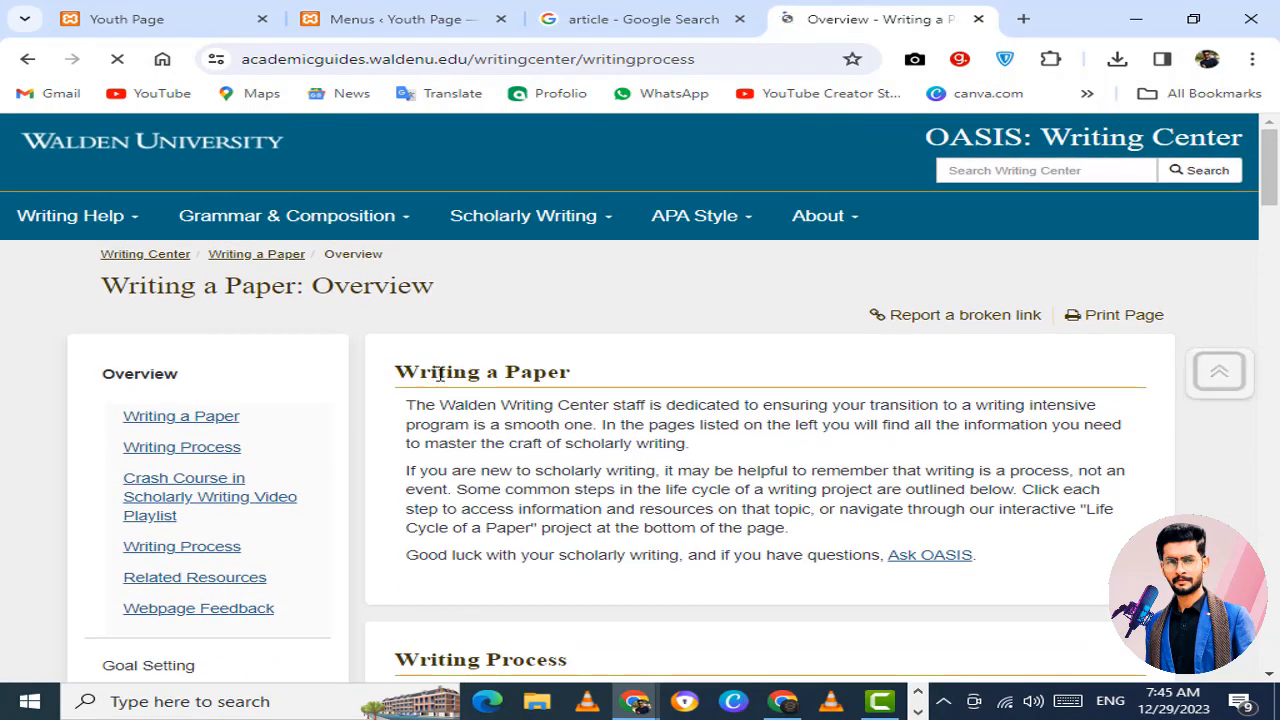
{"action": "scroll", "coordinate": [656, 434], "scroll_direction": "down", "scroll_amount": 8}
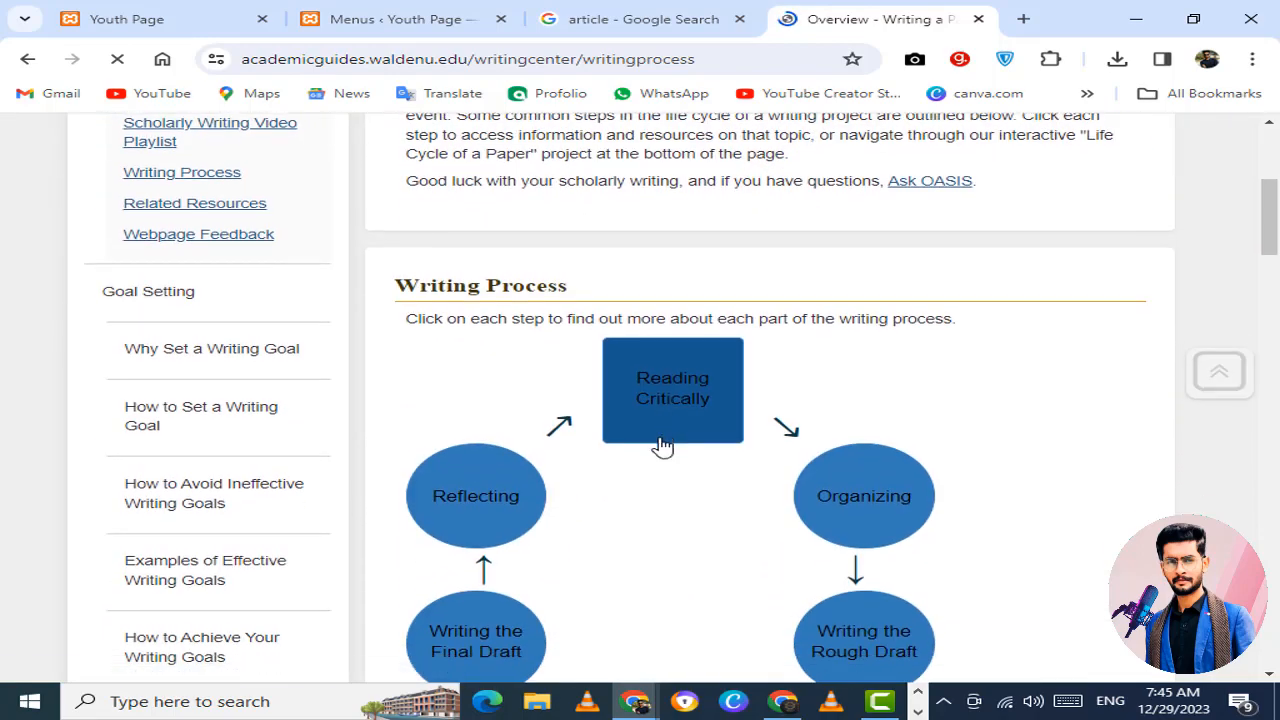
{"action": "scroll", "coordinate": [631, 514], "scroll_direction": "up", "scroll_amount": 5}
{"action": "scroll", "coordinate": [300, 260], "scroll_direction": "up", "scroll_amount": 3}
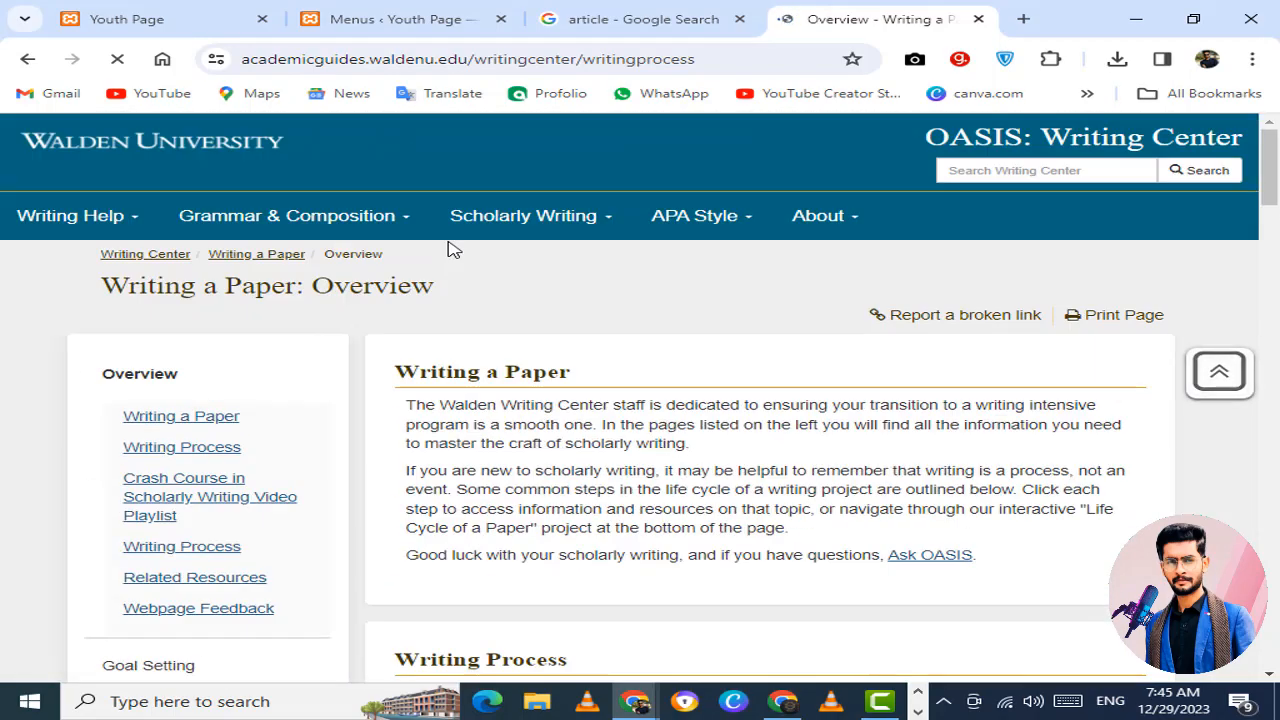
{"action": "mouse_move", "coordinate": [330, 215]}
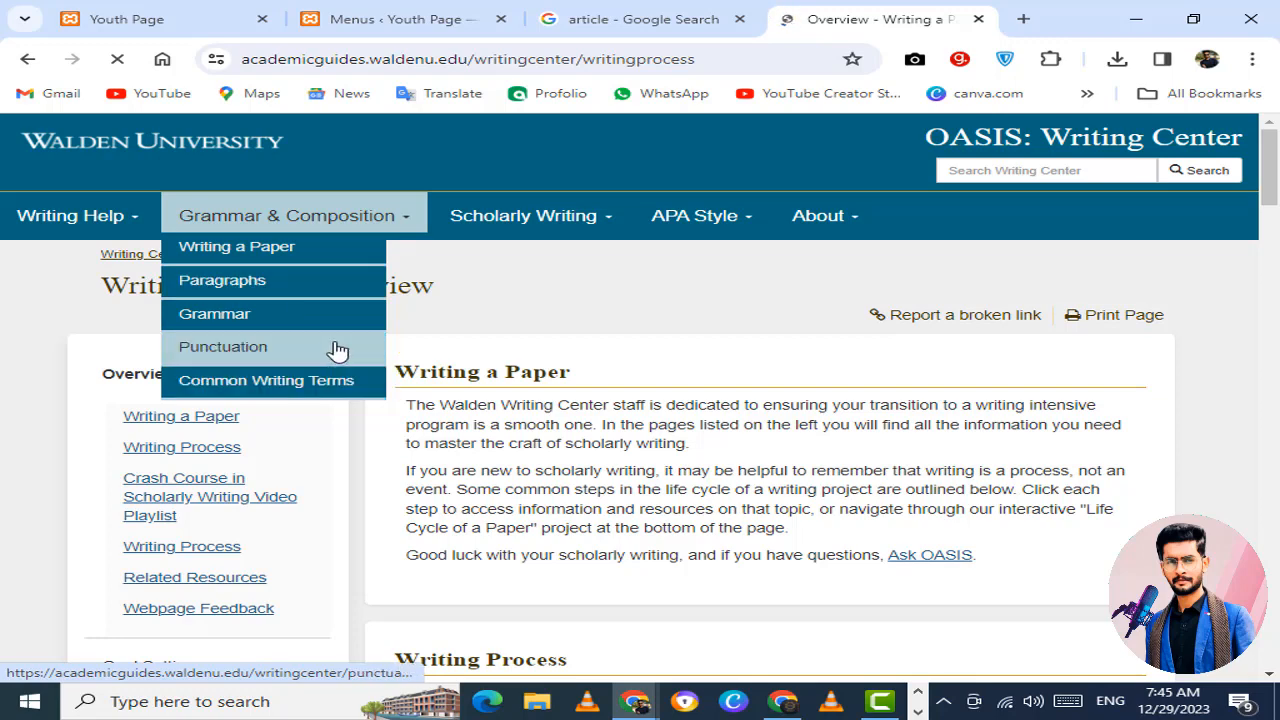
Step: Switch to the WordPress admin and open the post Categories page at its Add New Category form
{"action": "left_click", "coordinate": [446, 14]}
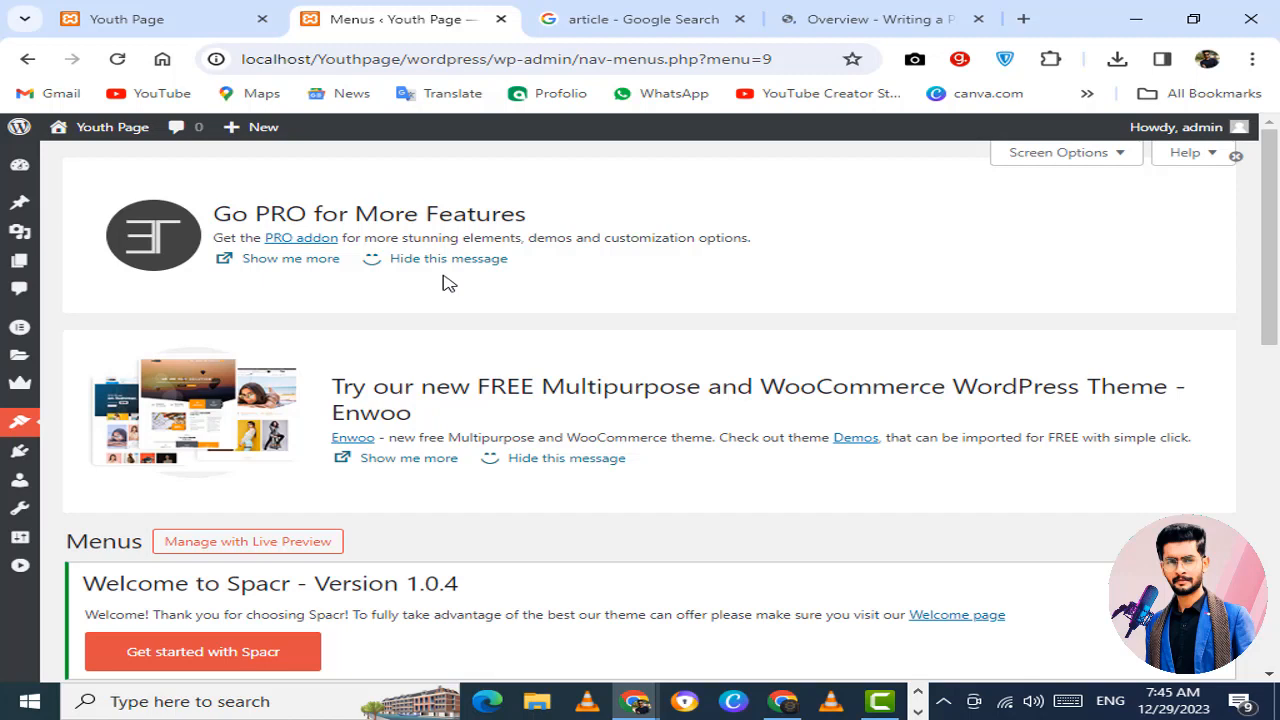
{"action": "mouse_move", "coordinate": [20, 212]}
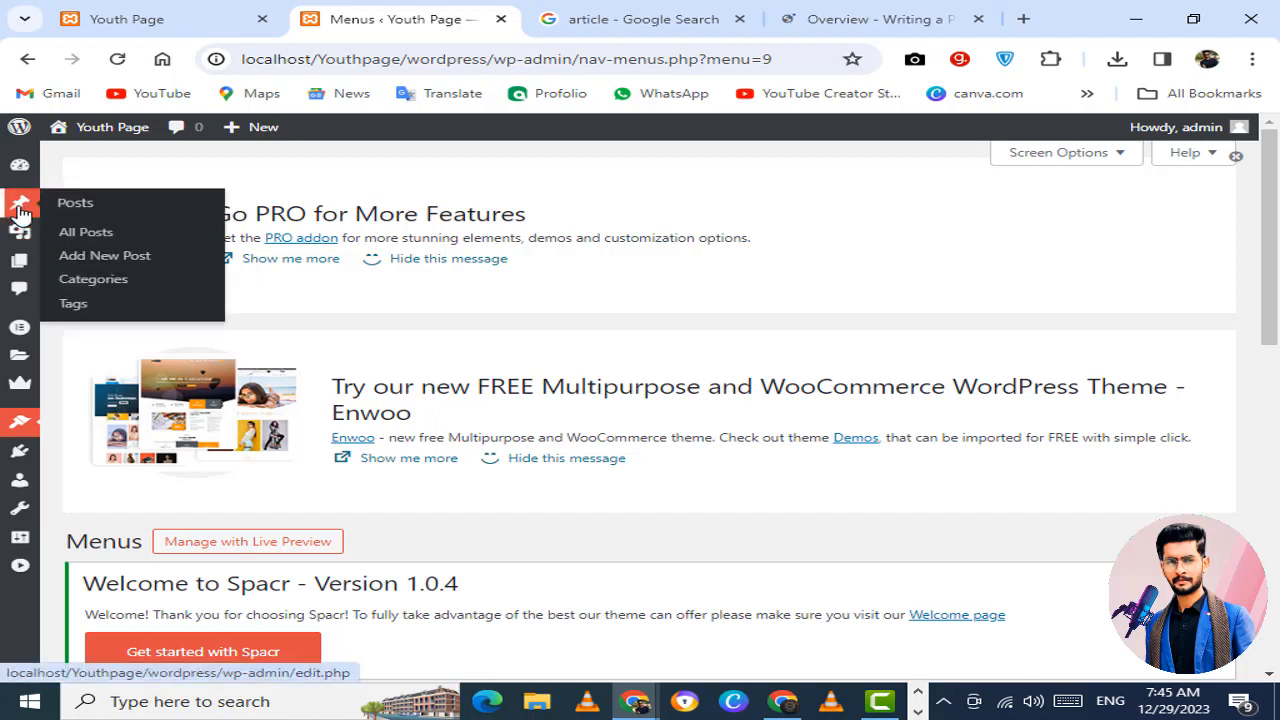
{"action": "left_click", "coordinate": [133, 279]}
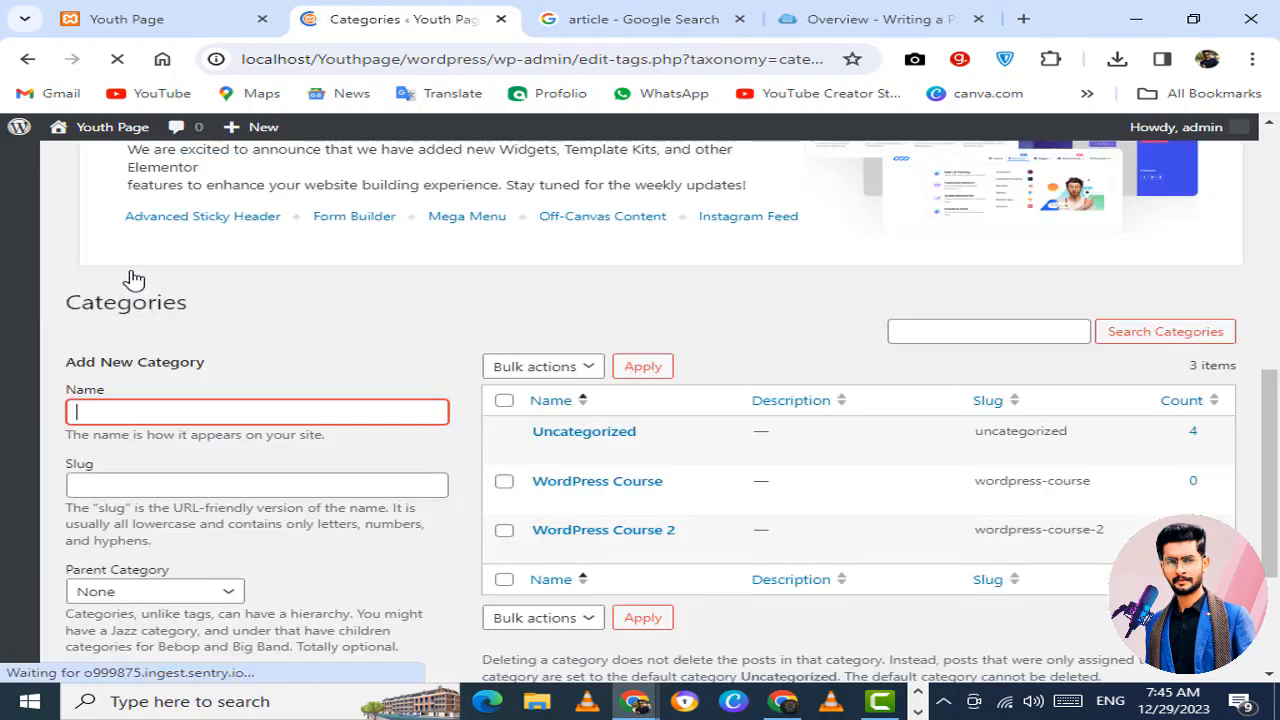
{"action": "scroll", "coordinate": [133, 279], "scroll_direction": "down", "scroll_amount": 5}
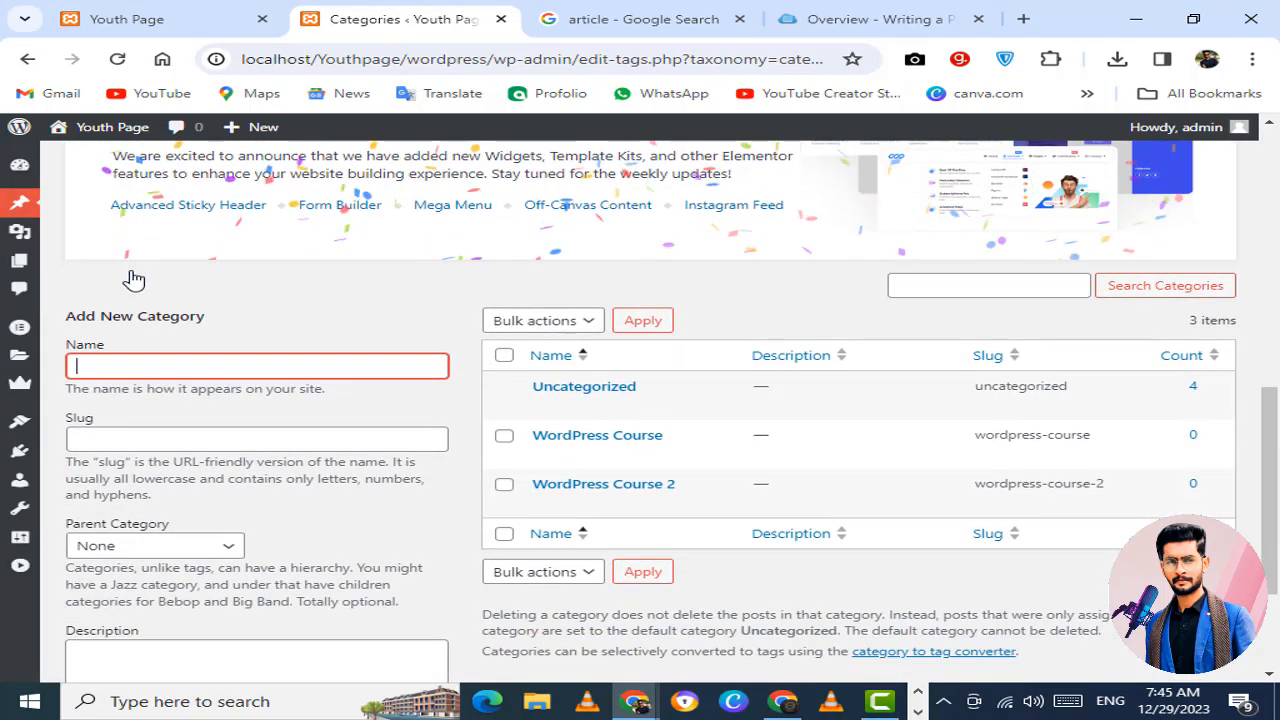
{"action": "scroll", "coordinate": [527, 443], "scroll_direction": "down", "scroll_amount": 2}
Step: Reload the Youth Page site's home page to check its navigation menu
{"action": "left_click", "coordinate": [183, 18]}
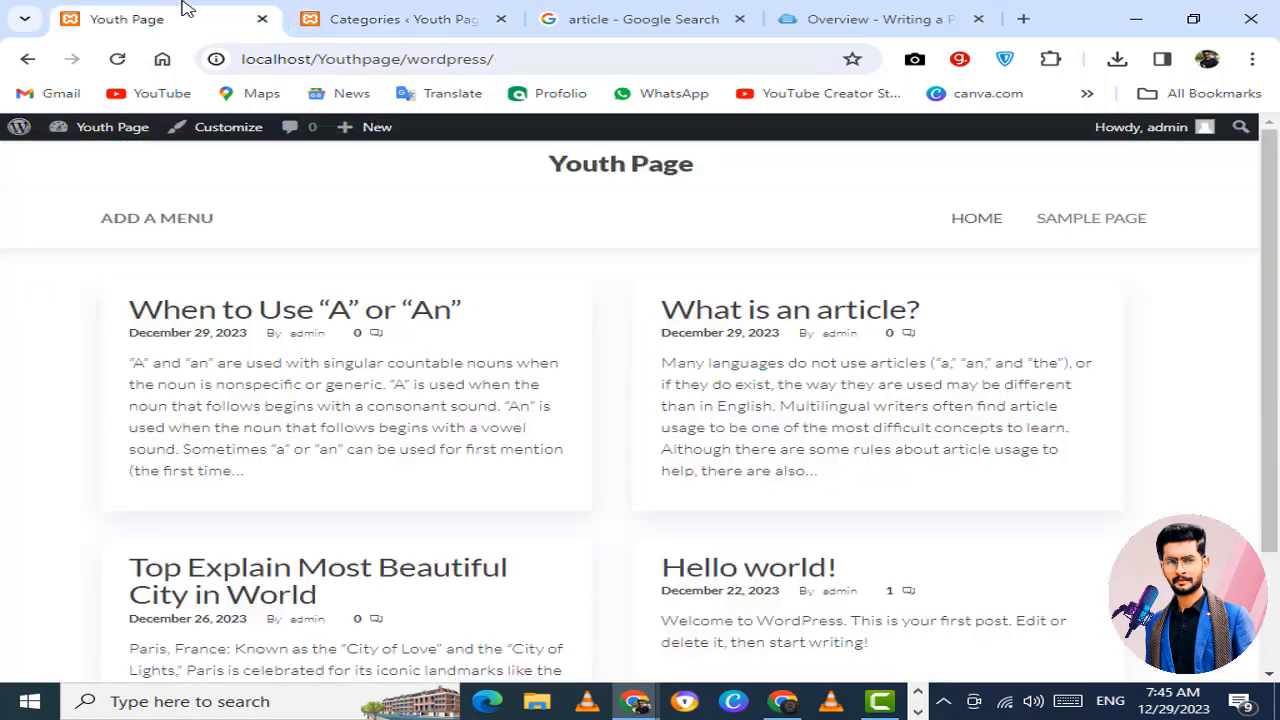
{"action": "left_click", "coordinate": [117, 58]}
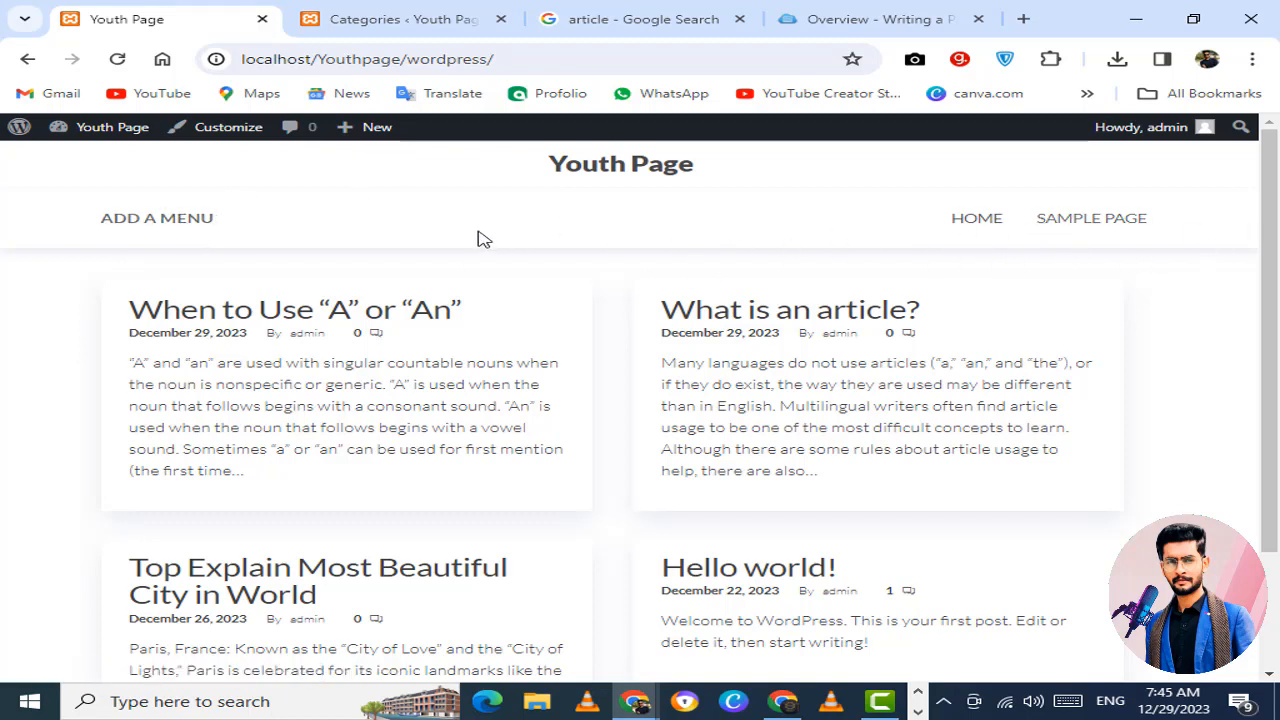
Step: Return to the Categories page and enter WordPress as the new category's name
{"action": "left_click", "coordinate": [420, 18]}
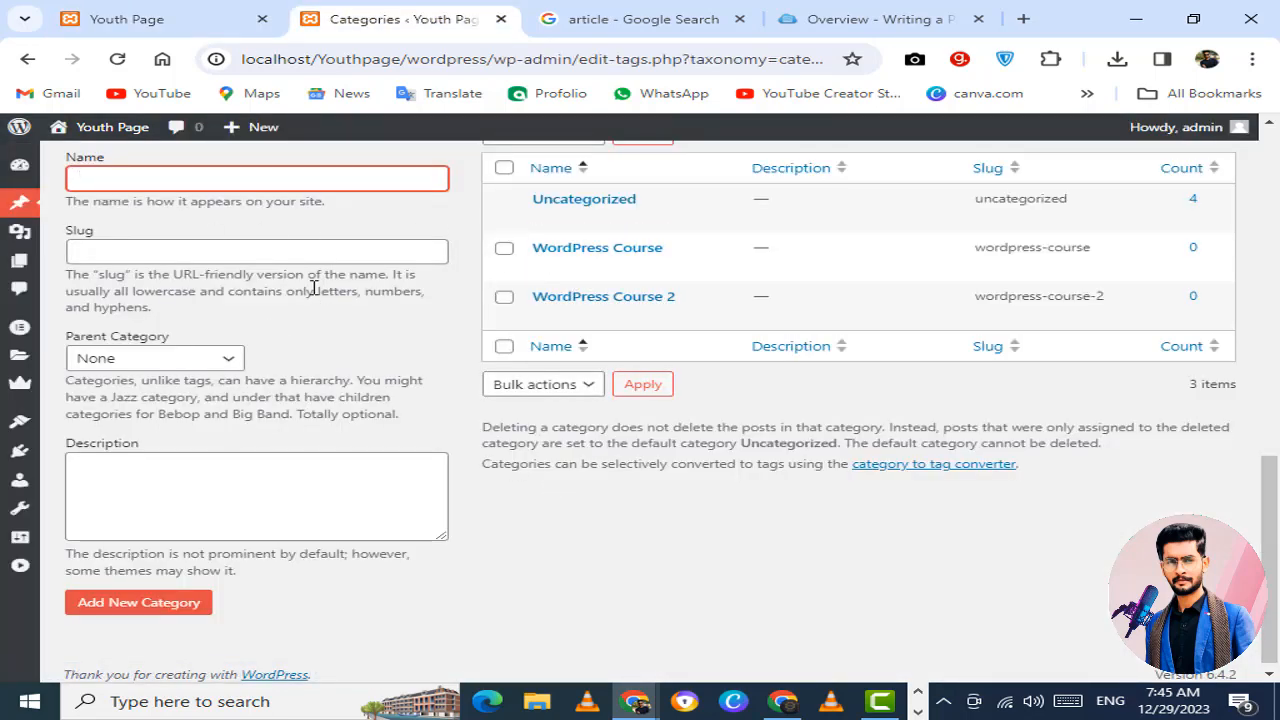
{"action": "scroll", "coordinate": [275, 272], "scroll_direction": "up", "scroll_amount": 2}
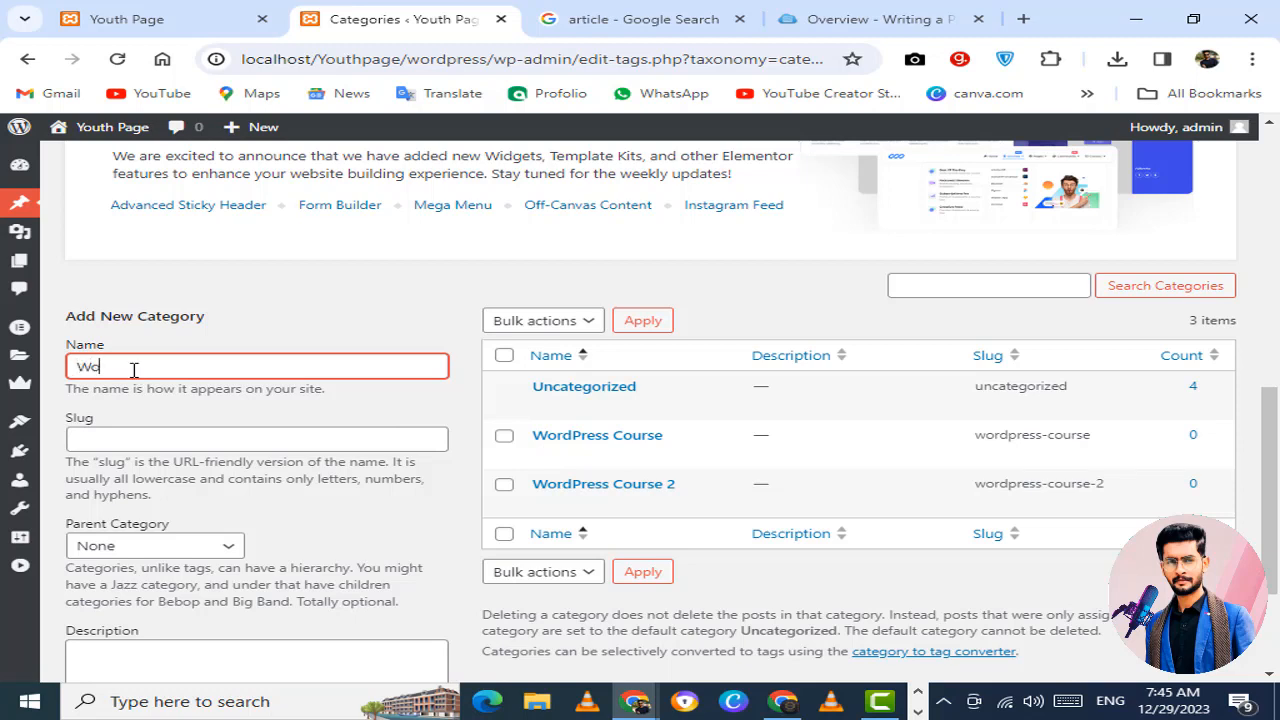
{"action": "left_click", "coordinate": [175, 439]}
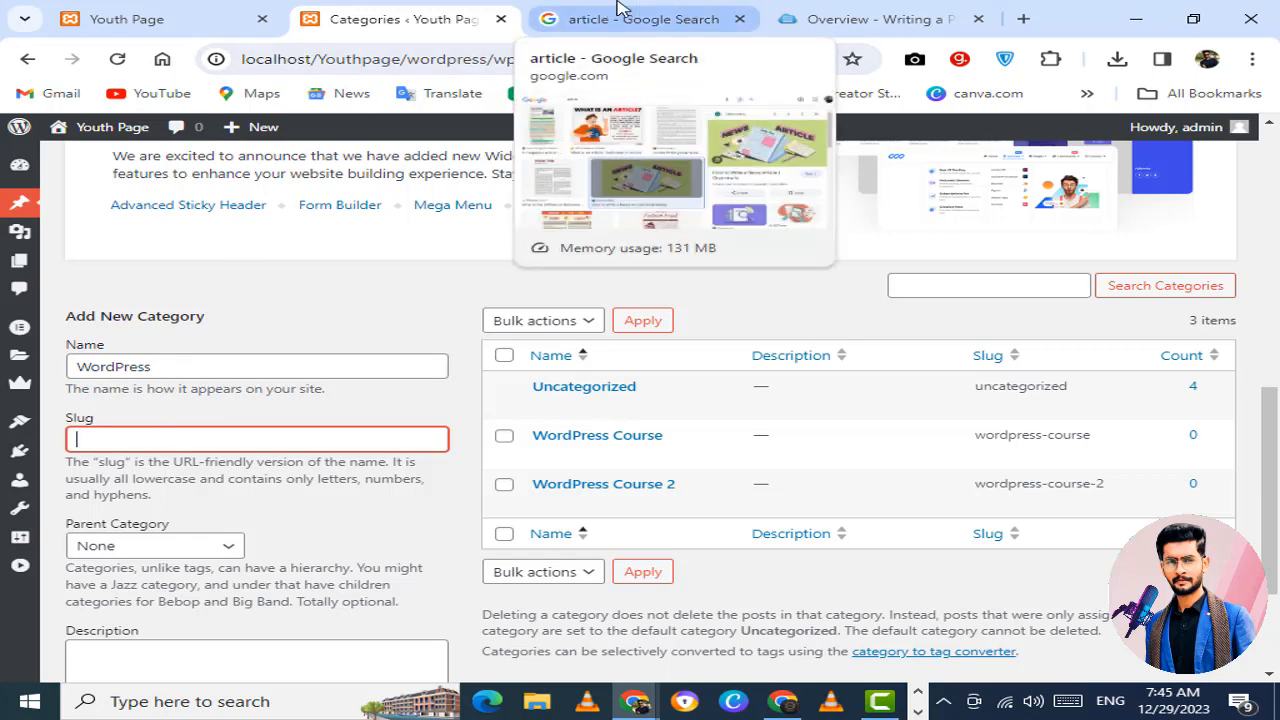
Step: Highlight the wp-admin part of the page address as an example of a slug
{"action": "left_click", "coordinate": [497, 58]}
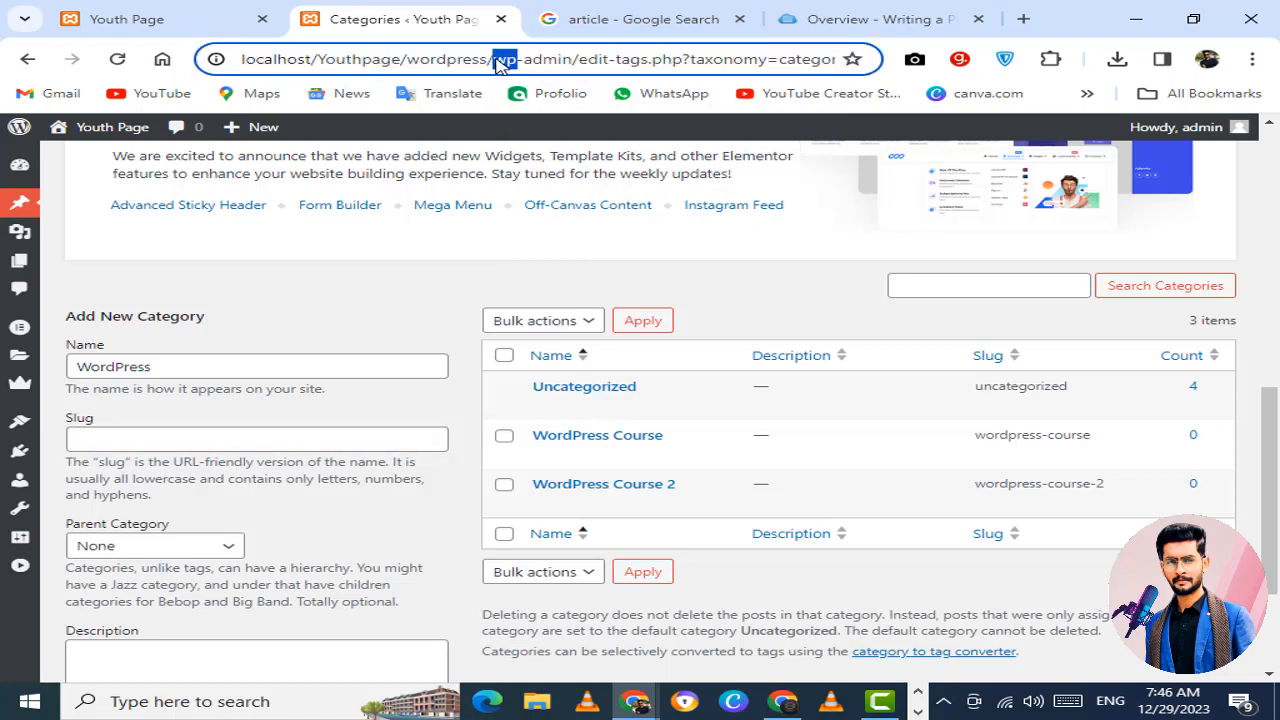
{"action": "left_click_drag", "start_coordinate": [493, 59], "coordinate": [570, 62]}
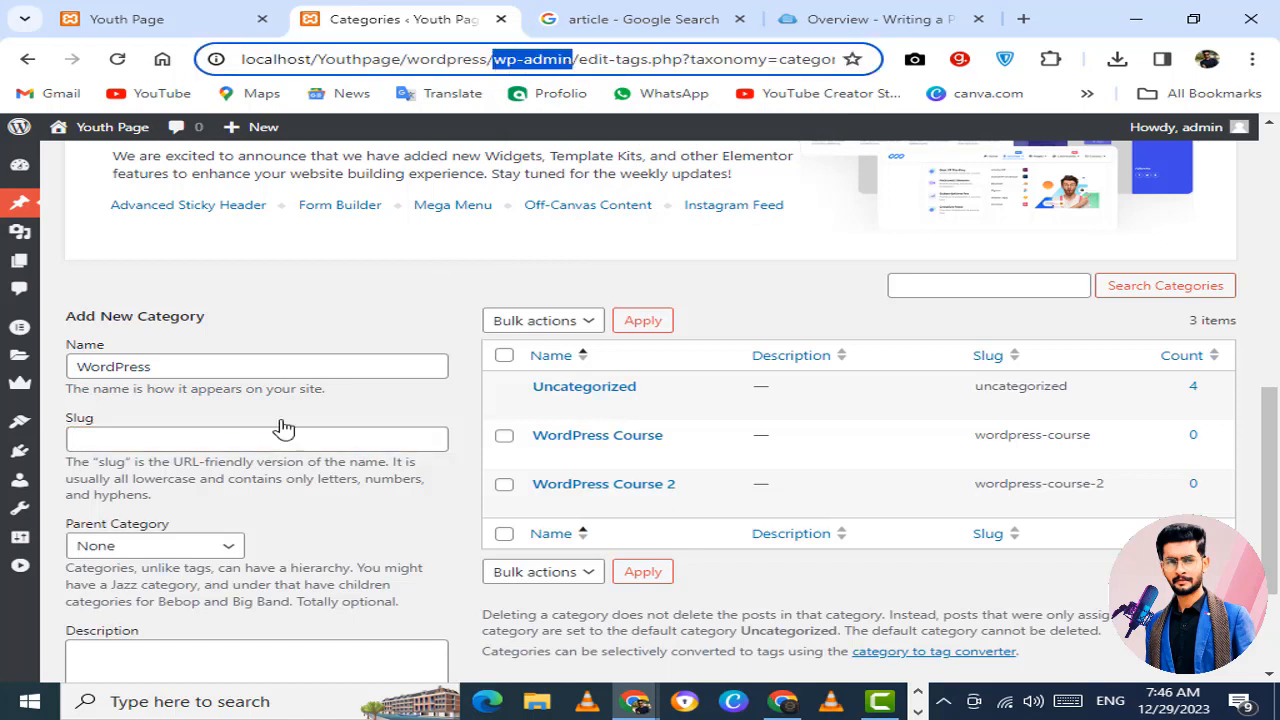
Step: Copy the category name WordPress into the new category's slug
{"action": "left_click", "coordinate": [104, 428]}
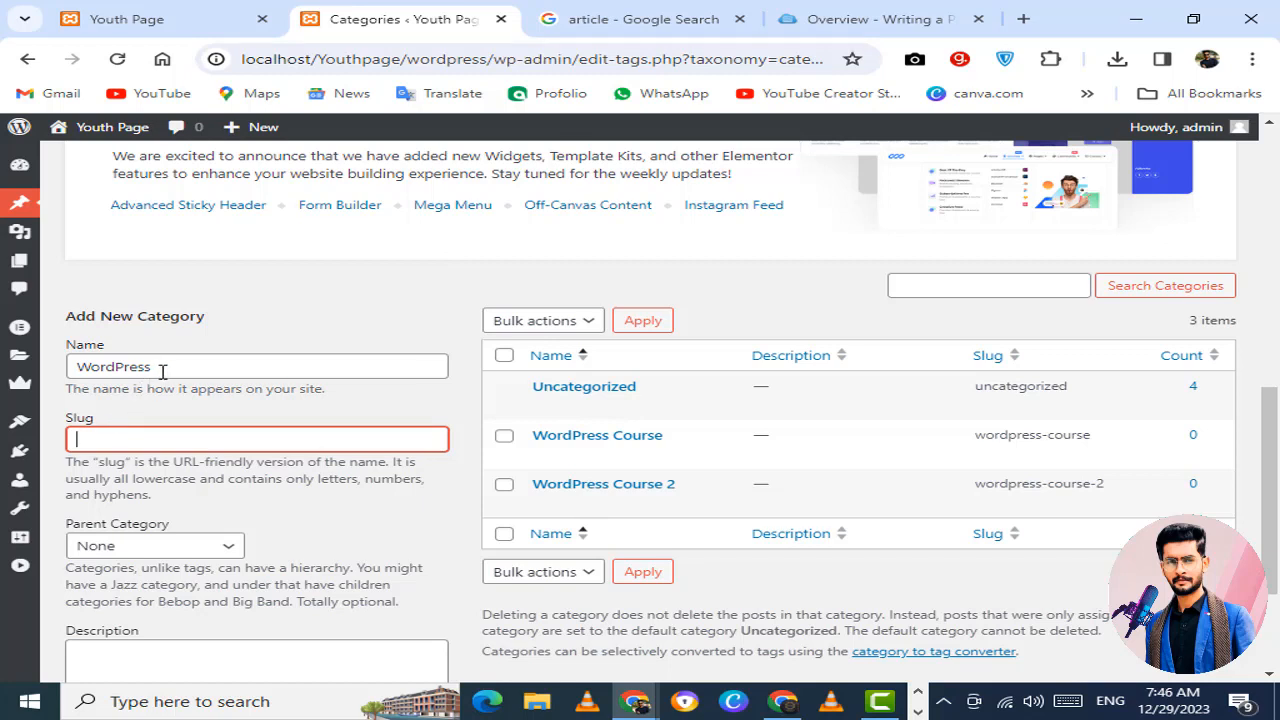
{"action": "left_click_drag", "start_coordinate": [162, 371], "coordinate": [45, 375]}
{"action": "key", "text": "ctrl+c"}
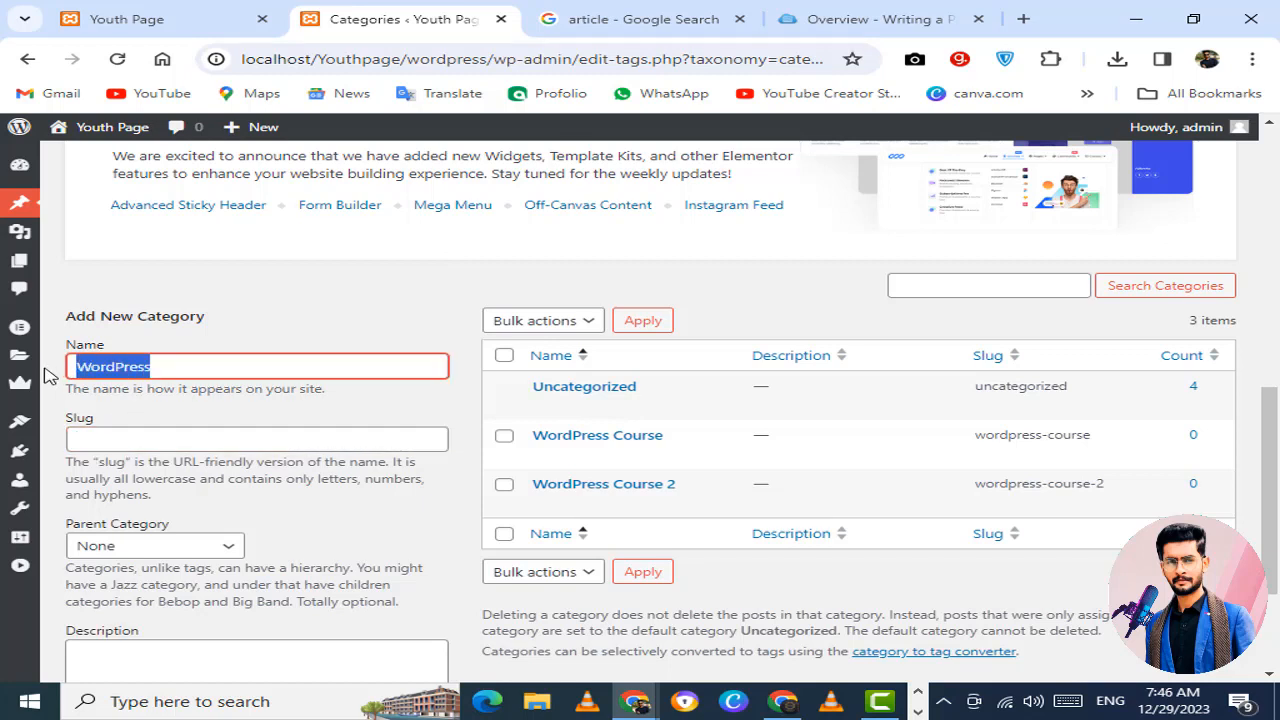
{"action": "left_click", "coordinate": [115, 443]}
{"action": "key", "text": "ctrl+v"}
{"action": "type", "text": "5"}
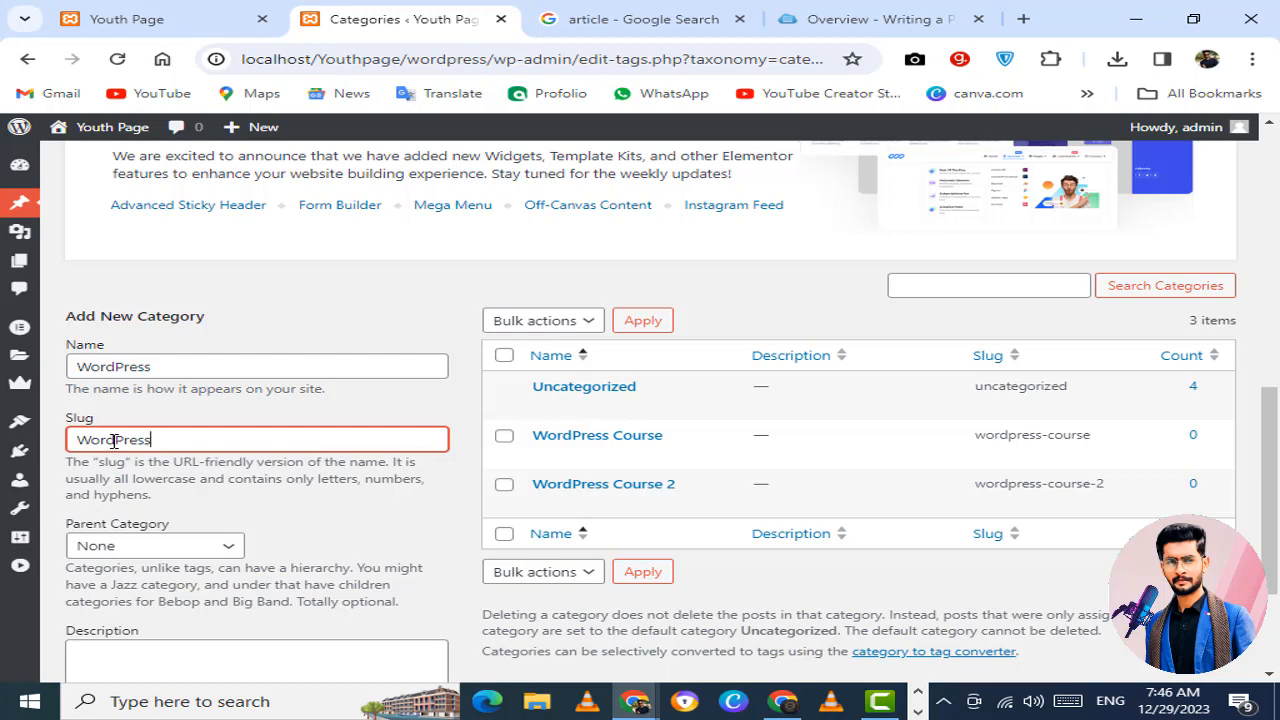
Step: Keep the parent category at None, leave the description empty and add the new WordPress category
{"action": "scroll", "coordinate": [207, 476], "scroll_direction": "down", "scroll_amount": 2}
{"action": "left_click", "coordinate": [216, 357]}
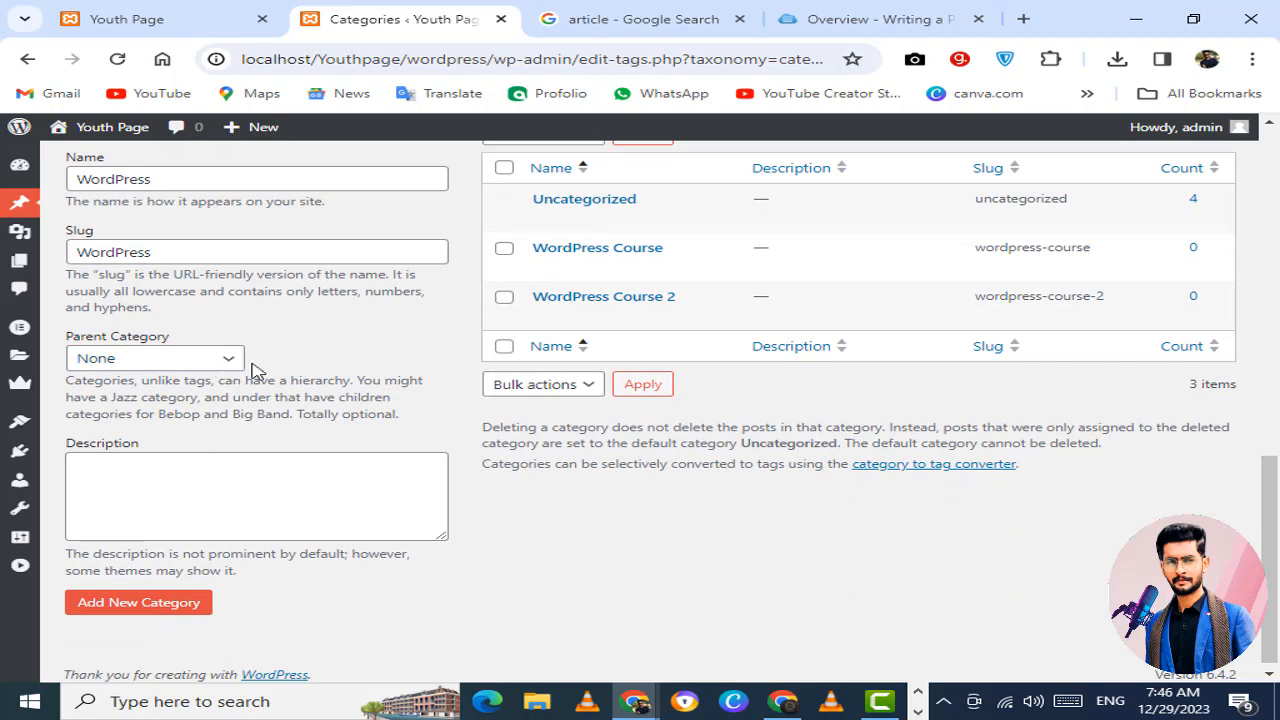
{"action": "left_click", "coordinate": [218, 365]}
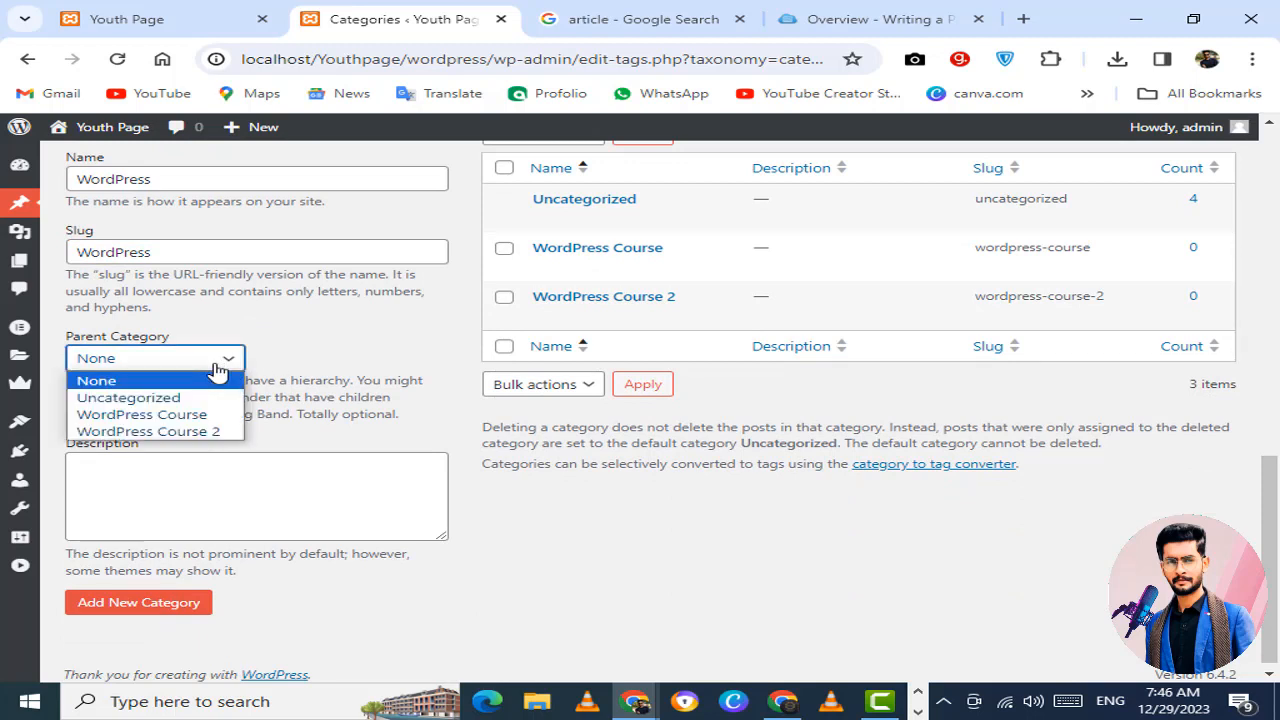
{"action": "left_click", "coordinate": [343, 361]}
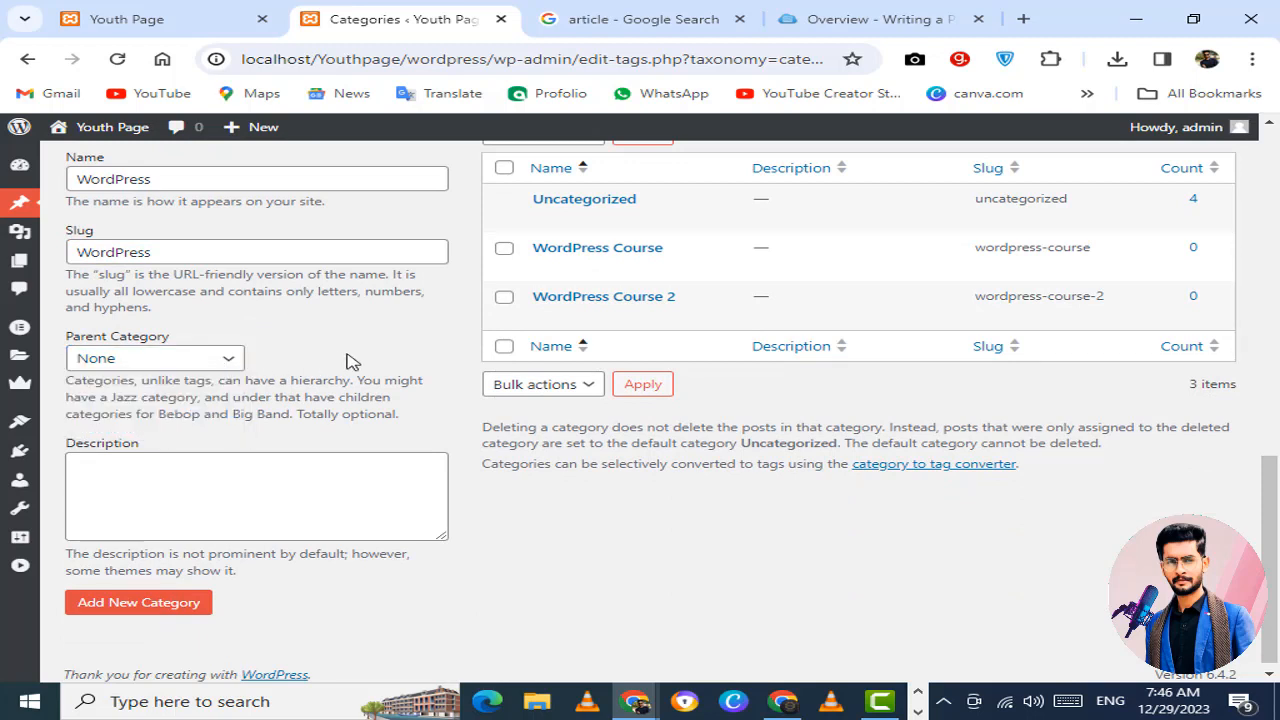
{"action": "left_click", "coordinate": [164, 491]}
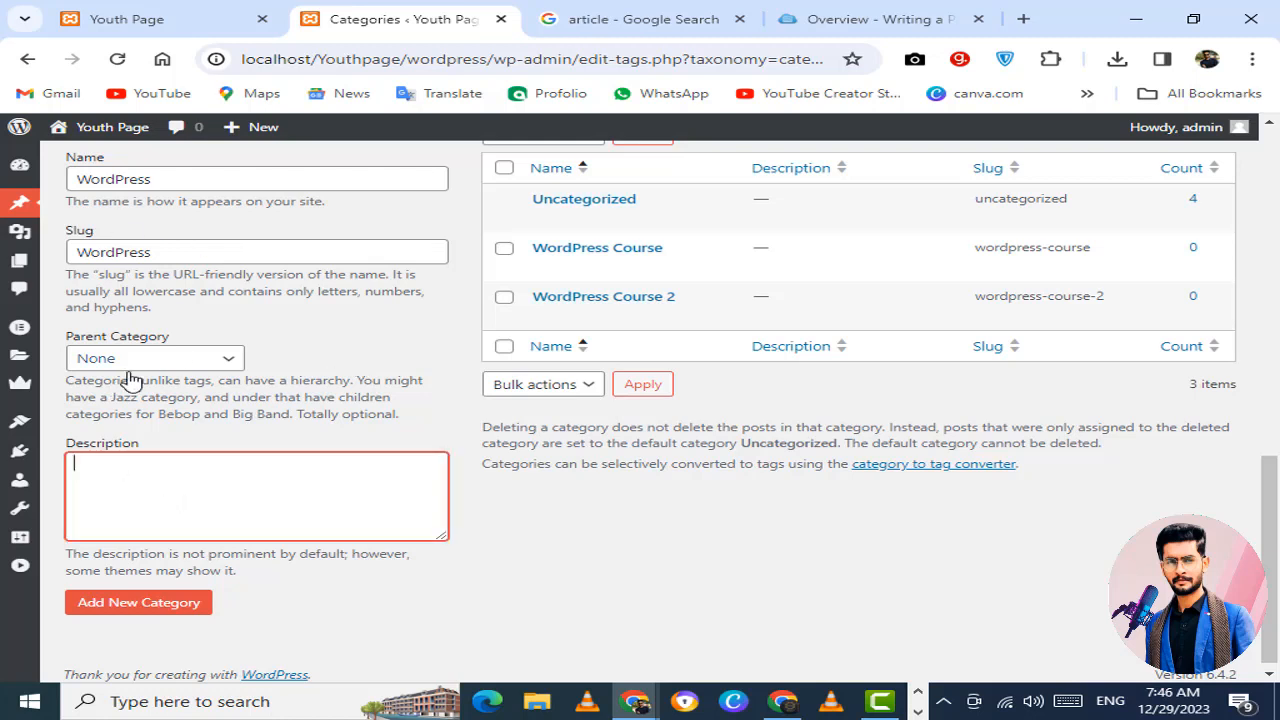
{"action": "left_click", "coordinate": [152, 620]}
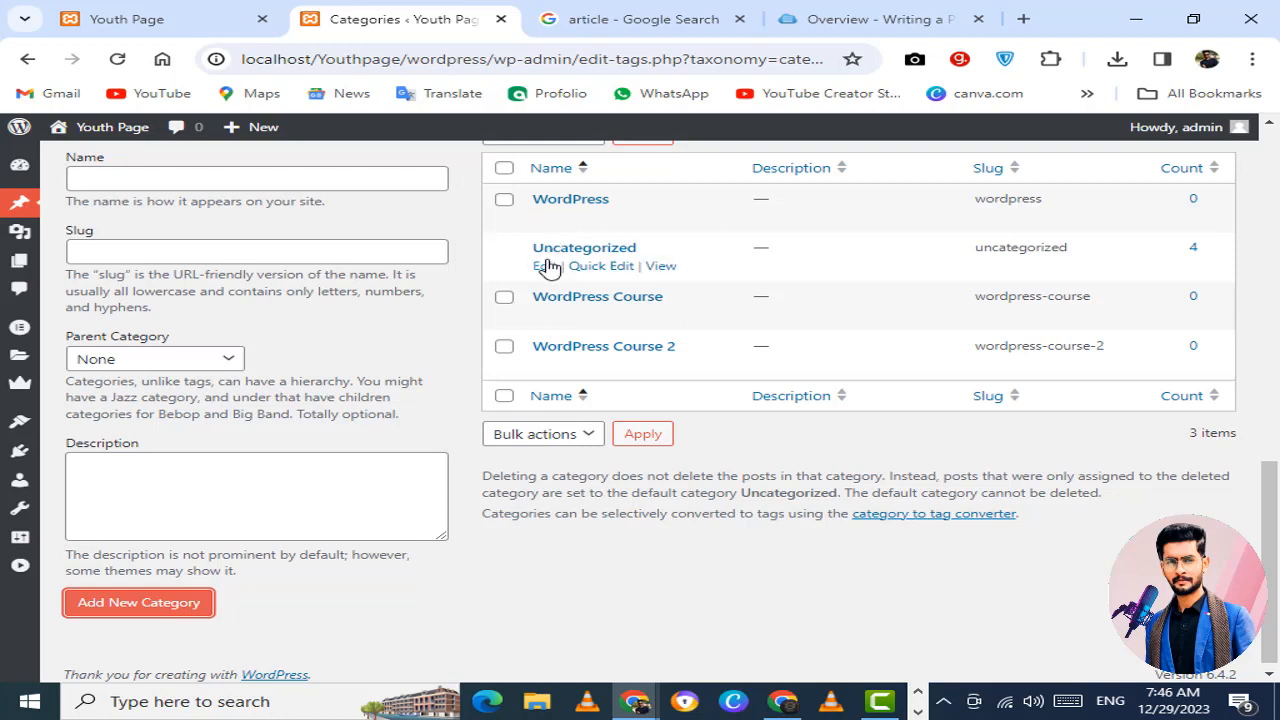
Step: Check the new WordPress row in the category list and reload the list by applying no bulk action
{"action": "left_click_drag", "start_coordinate": [522, 250], "coordinate": [535, 201]}
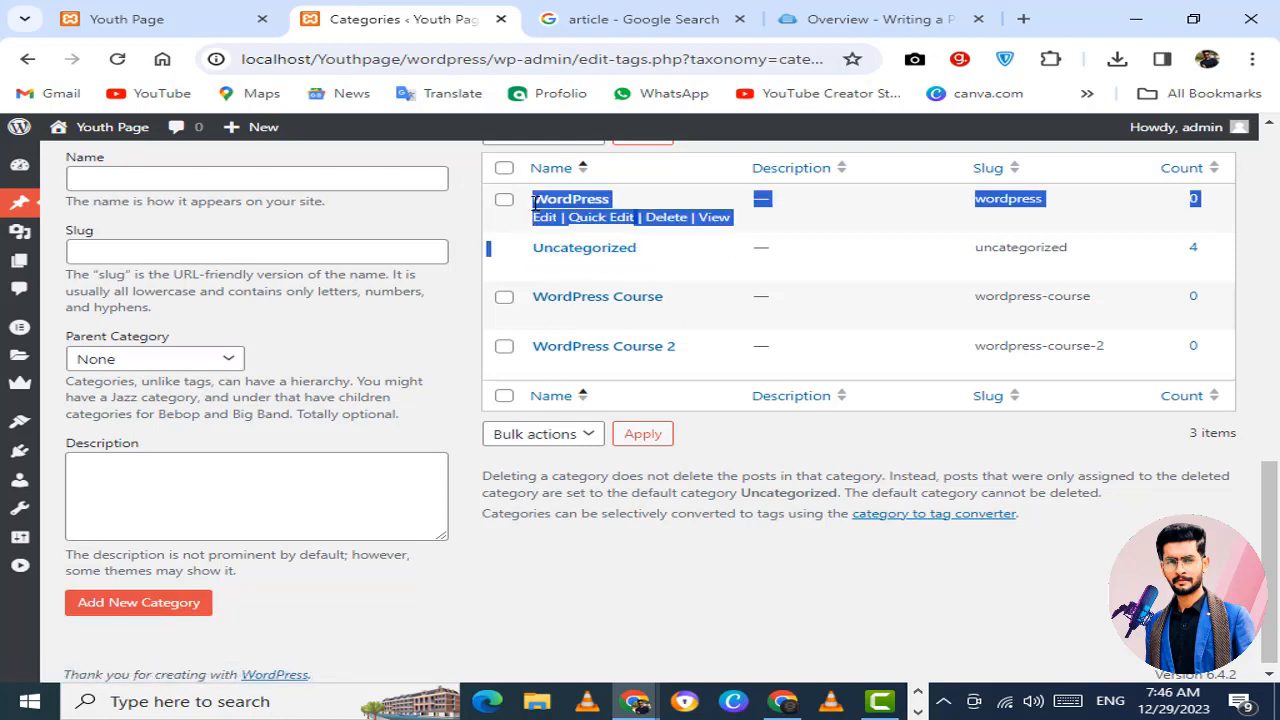
{"action": "left_click", "coordinate": [505, 250]}
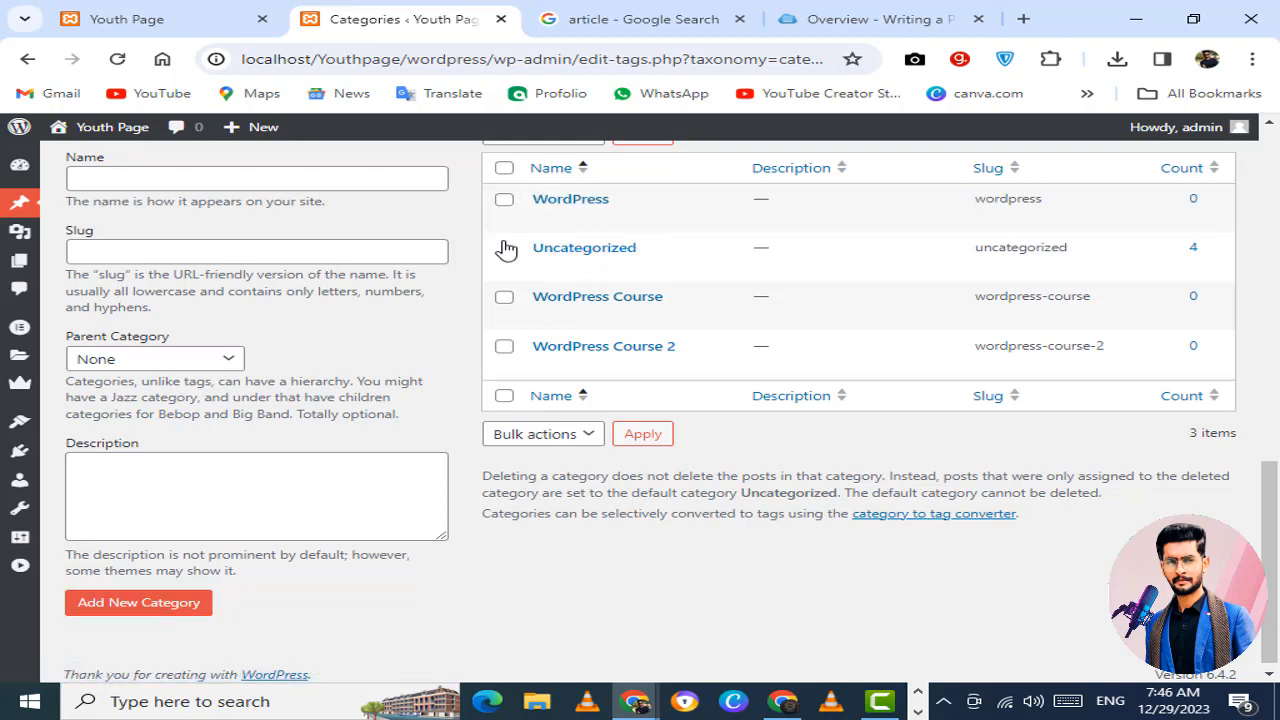
{"action": "left_click", "coordinate": [642, 436]}
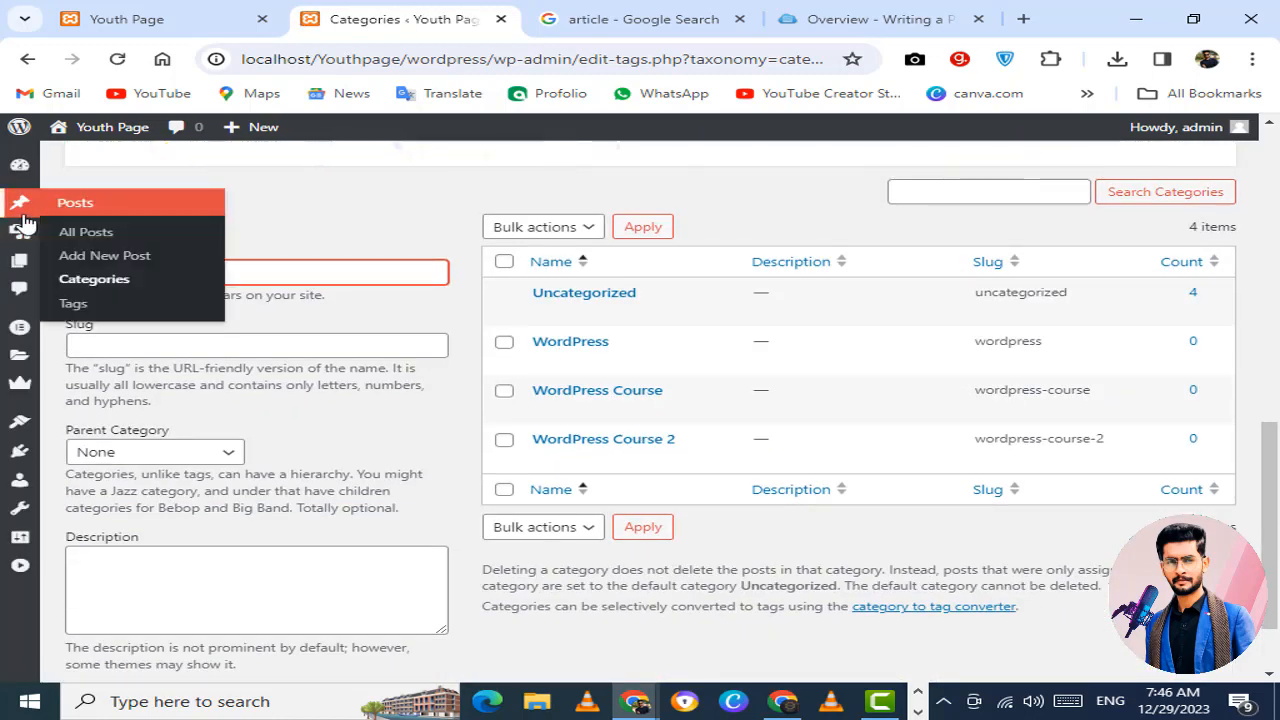
Step: Reload the Youth Page home page to check for the added category and return to the Categories page
{"action": "left_click", "coordinate": [160, 18]}
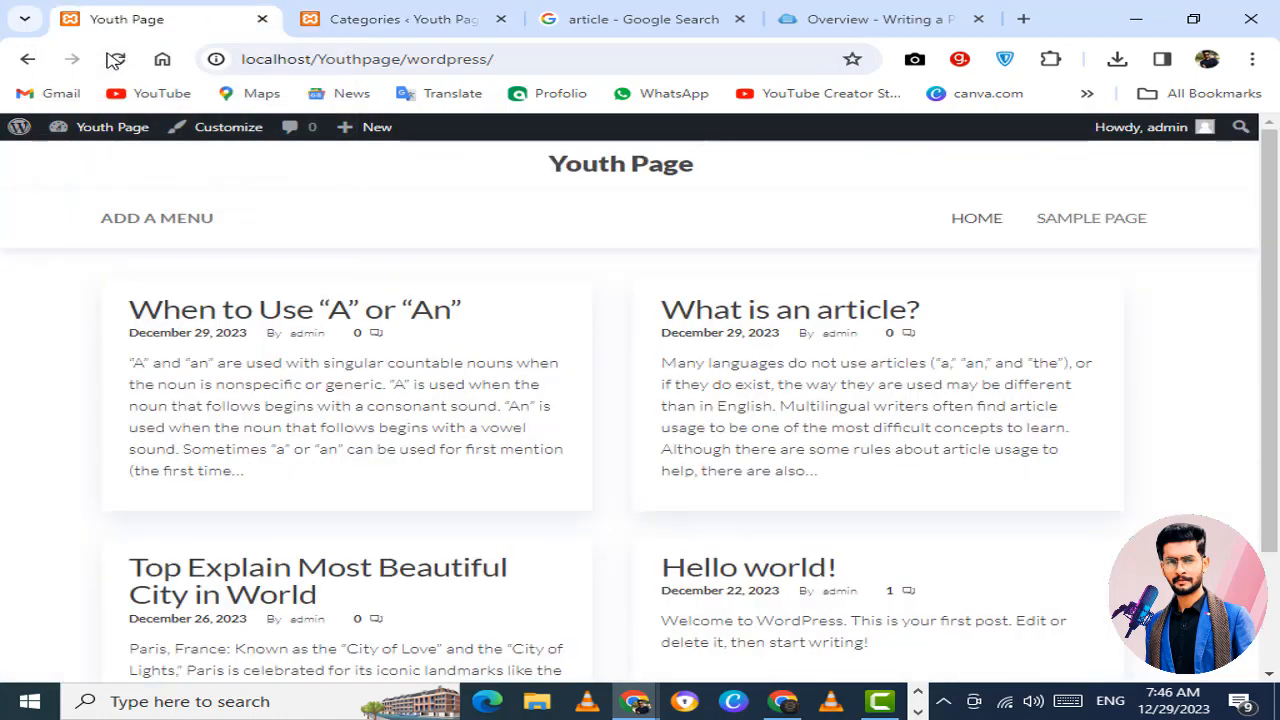
{"action": "left_click", "coordinate": [117, 58]}
{"action": "left_click", "coordinate": [340, 18]}
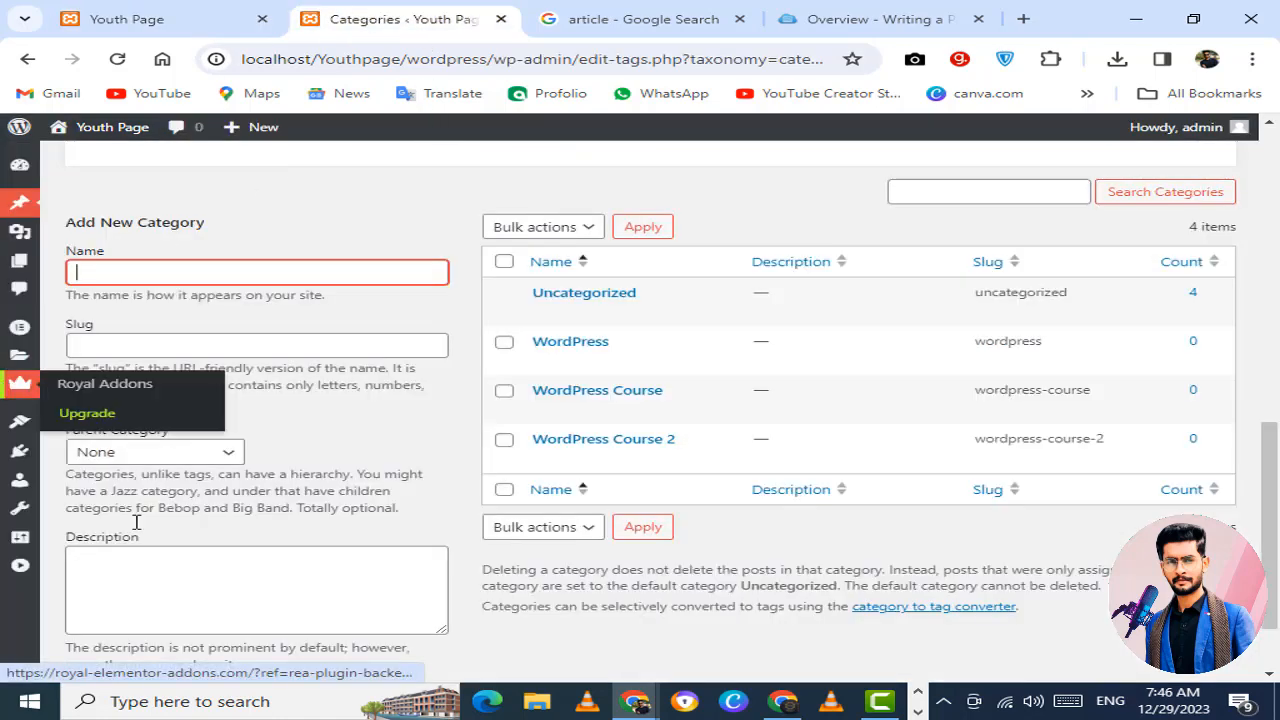
Step: Open the menu editor in the site's appearance settings and go to the Youth Page menu structure
{"action": "mouse_move", "coordinate": [20, 420]}
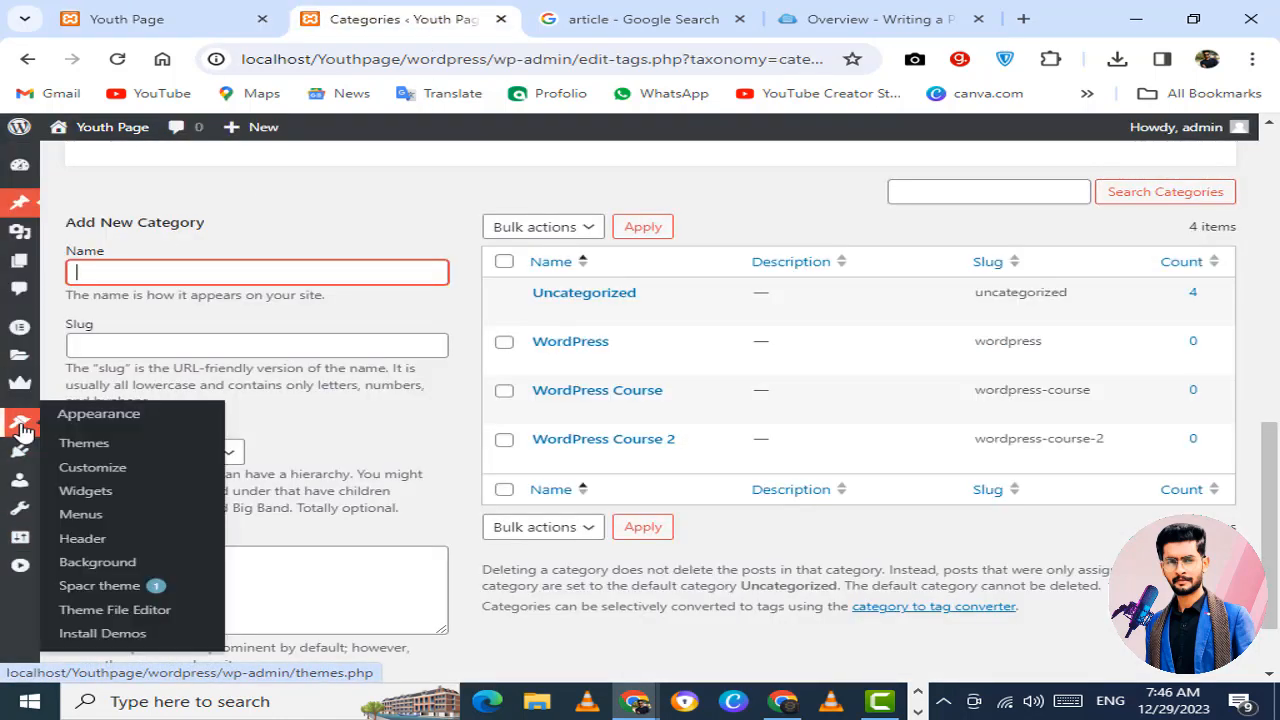
{"action": "left_click", "coordinate": [81, 514]}
{"action": "scroll", "coordinate": [112, 495], "scroll_direction": "down", "scroll_amount": 1}
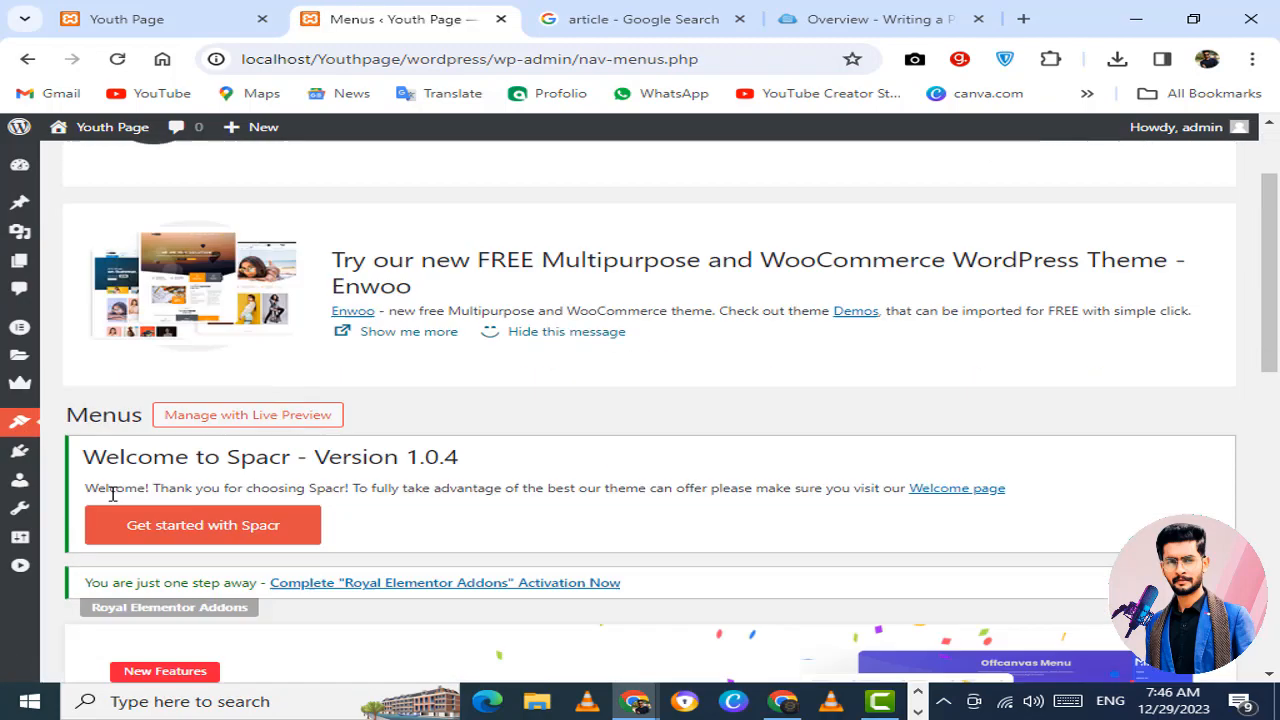
{"action": "scroll", "coordinate": [112, 493], "scroll_direction": "down", "scroll_amount": 6}
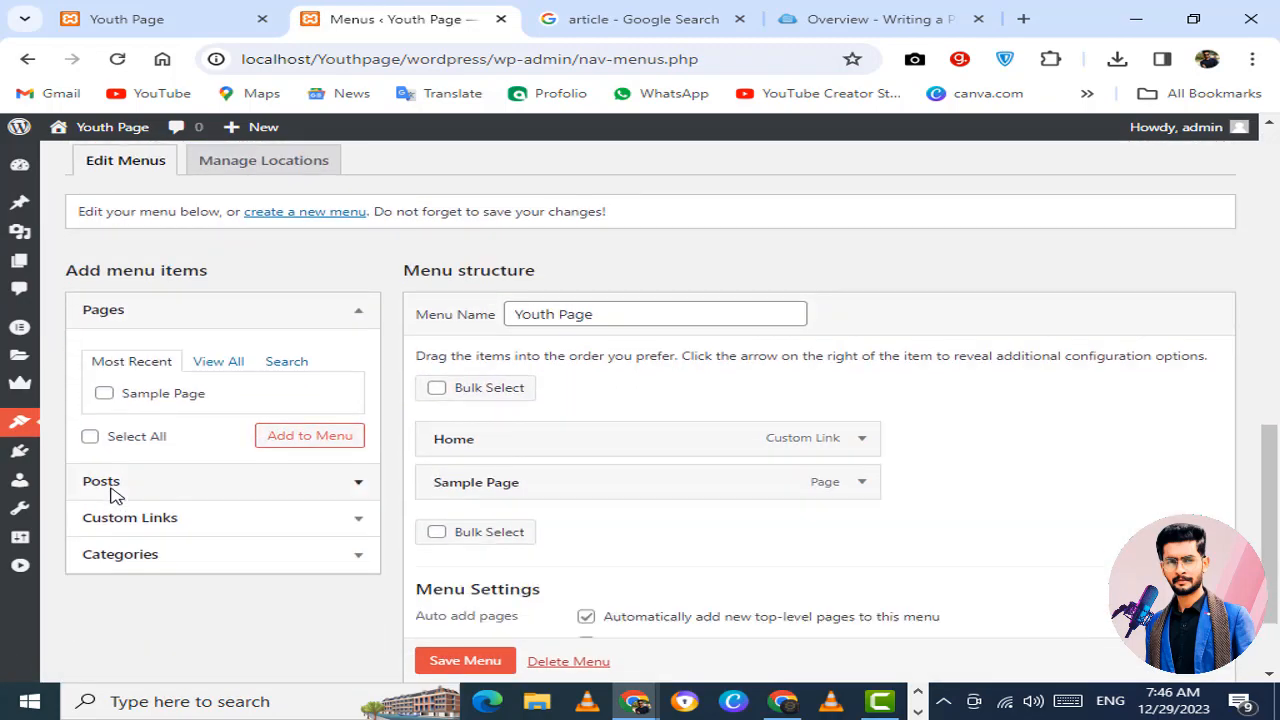
{"action": "scroll", "coordinate": [115, 493], "scroll_direction": "down", "scroll_amount": 1}
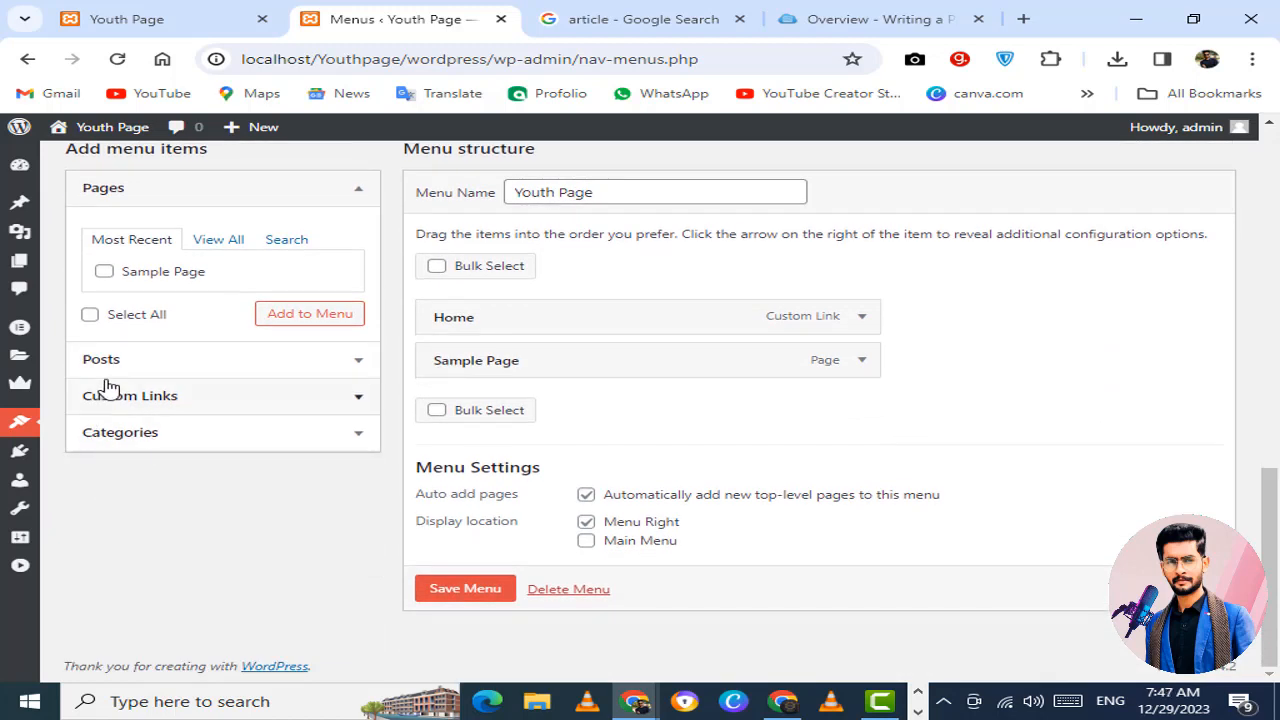
Step: Add the WordPress, WordPress Course and WordPress Course 2 categories to the Youth Page menu, placing WordPress last
{"action": "left_click", "coordinate": [104, 436]}
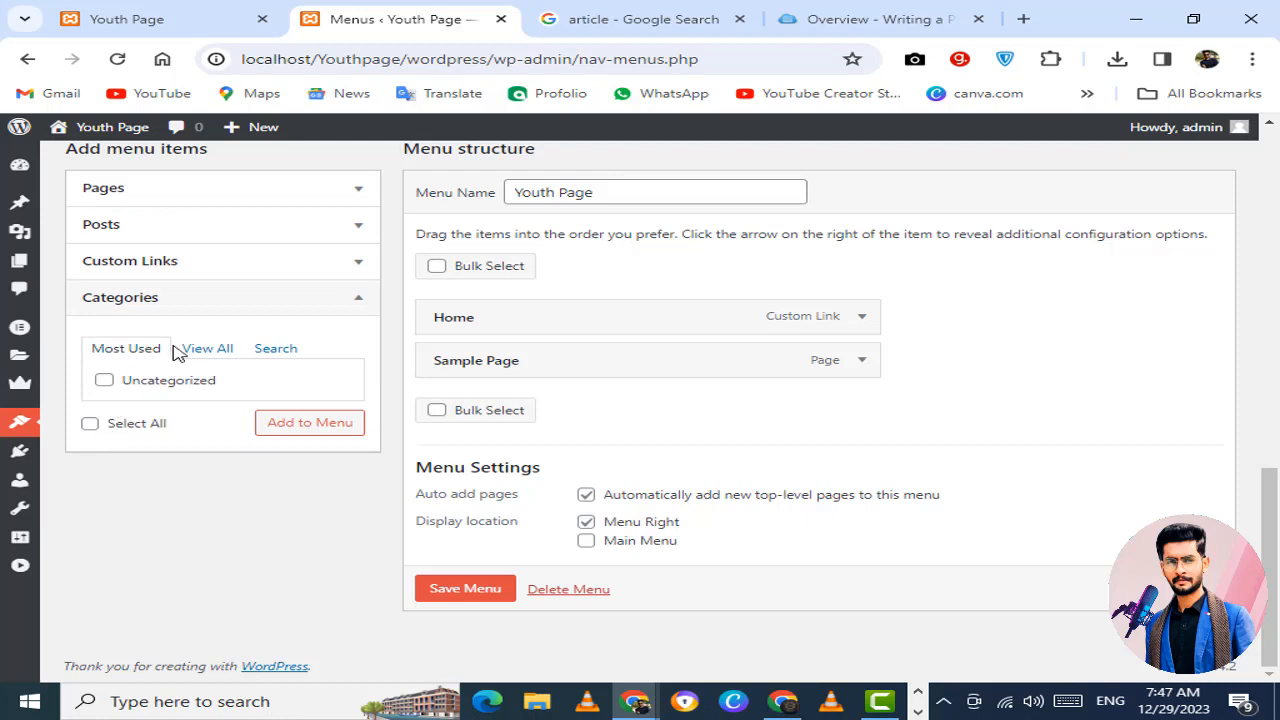
{"action": "left_click", "coordinate": [219, 355]}
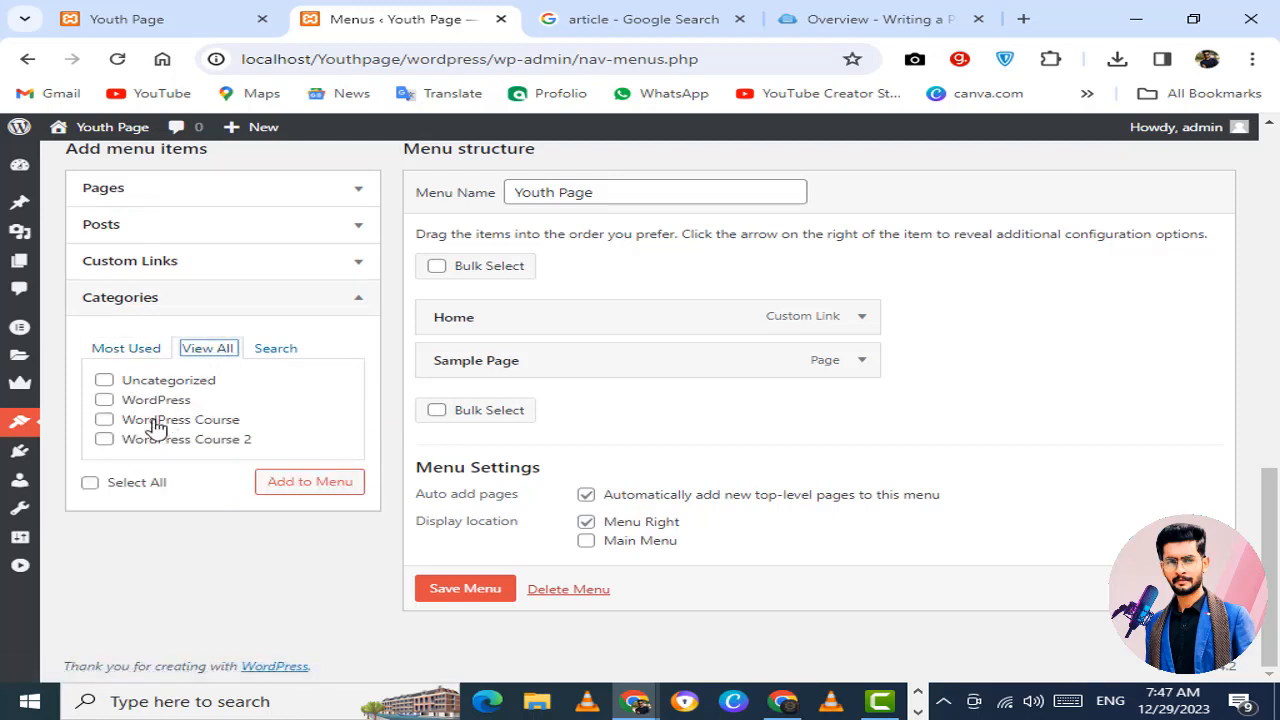
{"action": "left_click", "coordinate": [104, 440]}
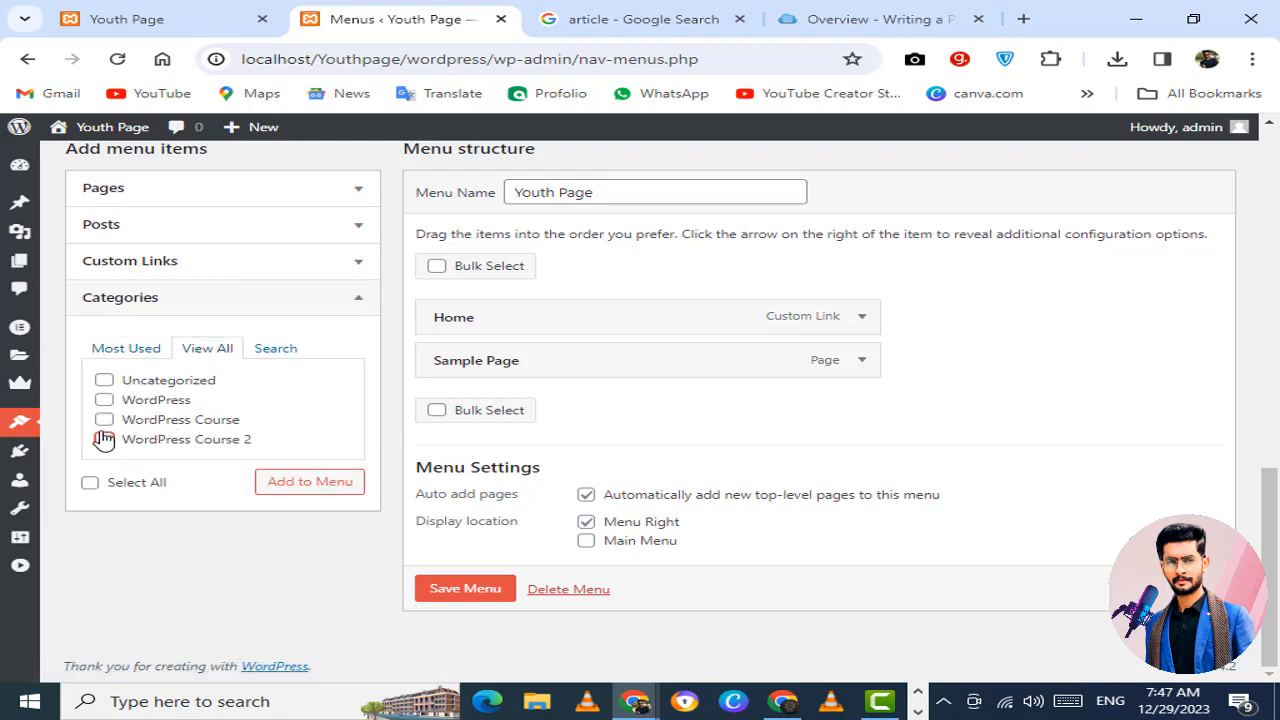
{"action": "left_click", "coordinate": [105, 421]}
{"action": "left_click", "coordinate": [105, 400]}
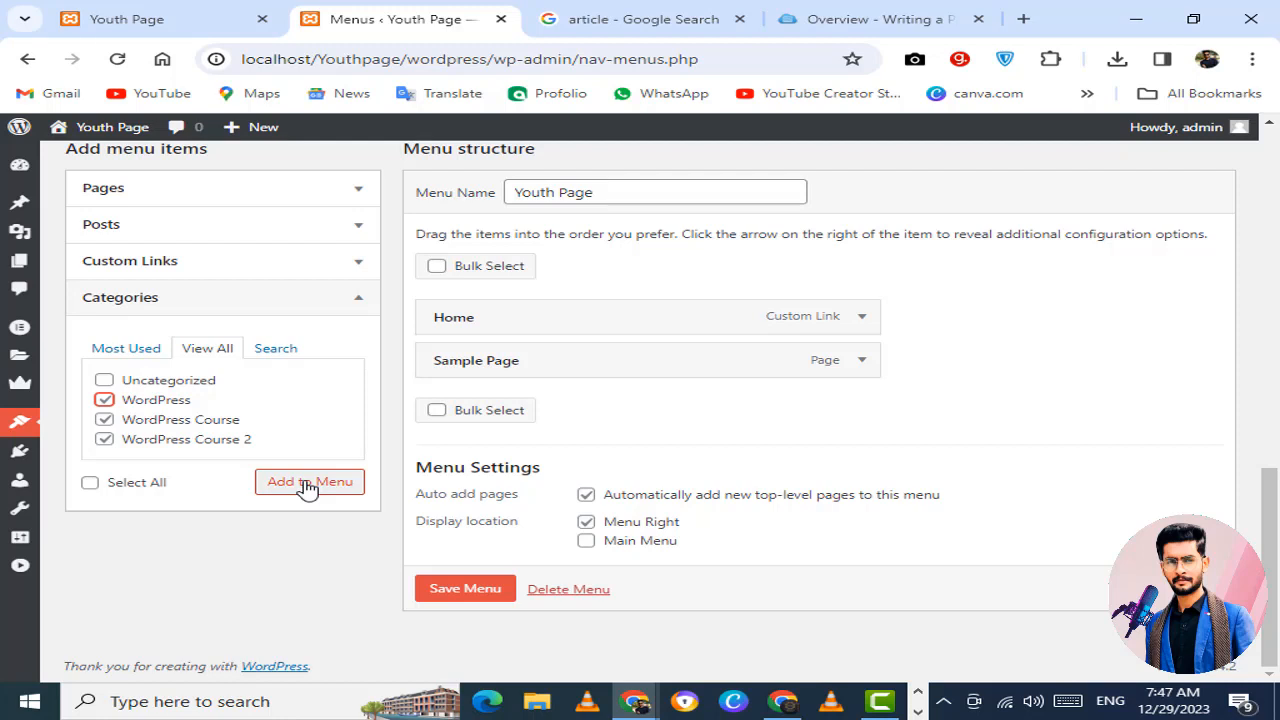
{"action": "left_click", "coordinate": [306, 484]}
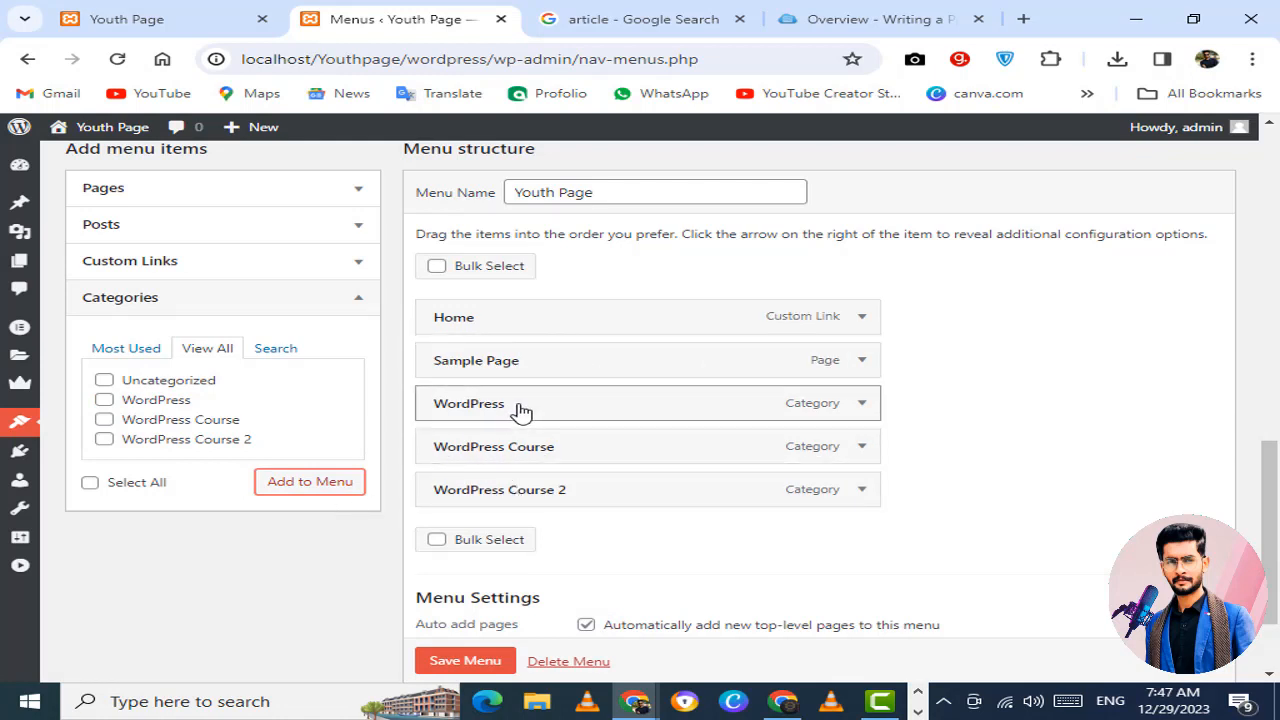
{"action": "left_click_drag", "start_coordinate": [520, 412], "coordinate": [525, 492]}
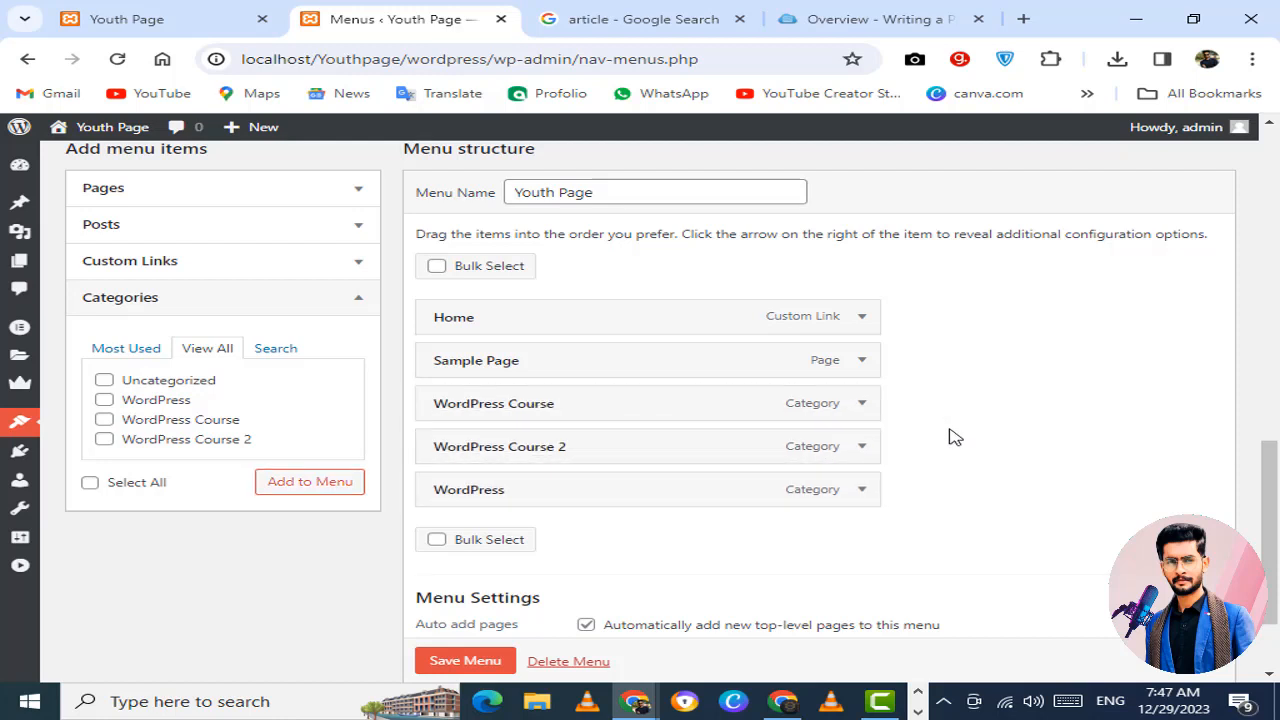
Step: Change the menu's display location from Menu Right to Main Menu and save the menu
{"action": "scroll", "coordinate": [955, 437], "scroll_direction": "down", "scroll_amount": 2}
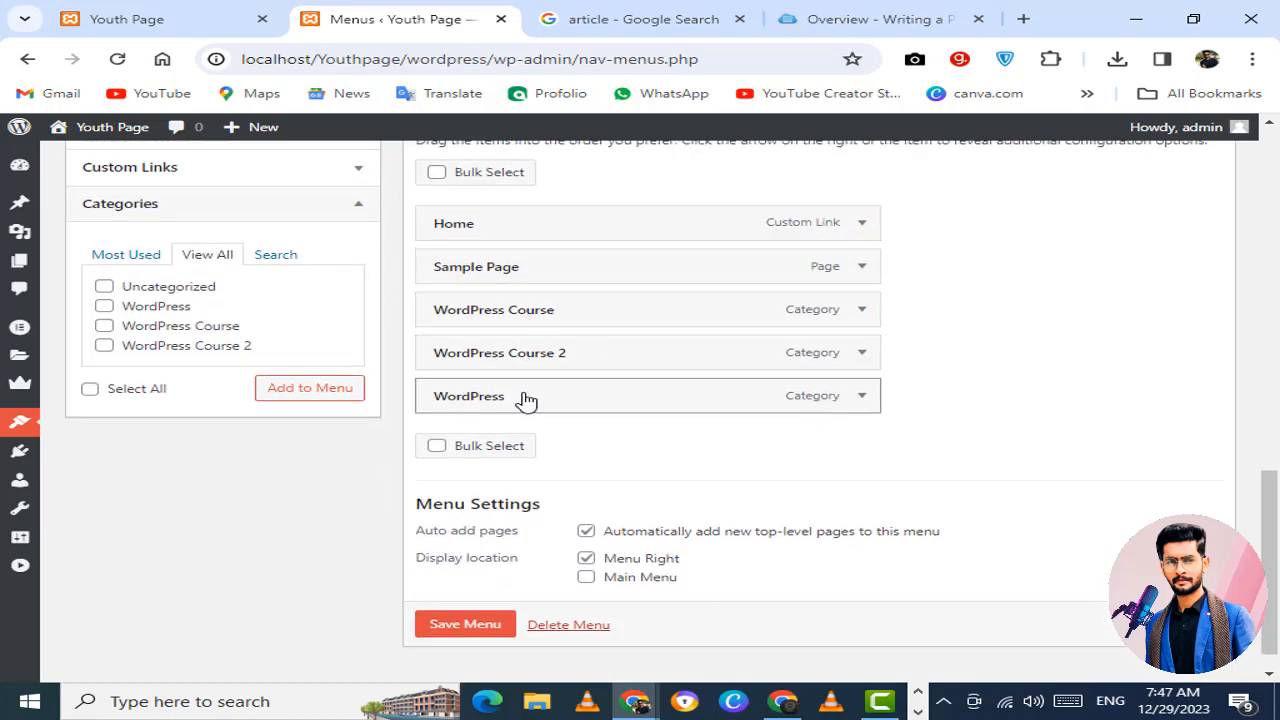
{"action": "scroll", "coordinate": [537, 363], "scroll_direction": "down", "scroll_amount": 1}
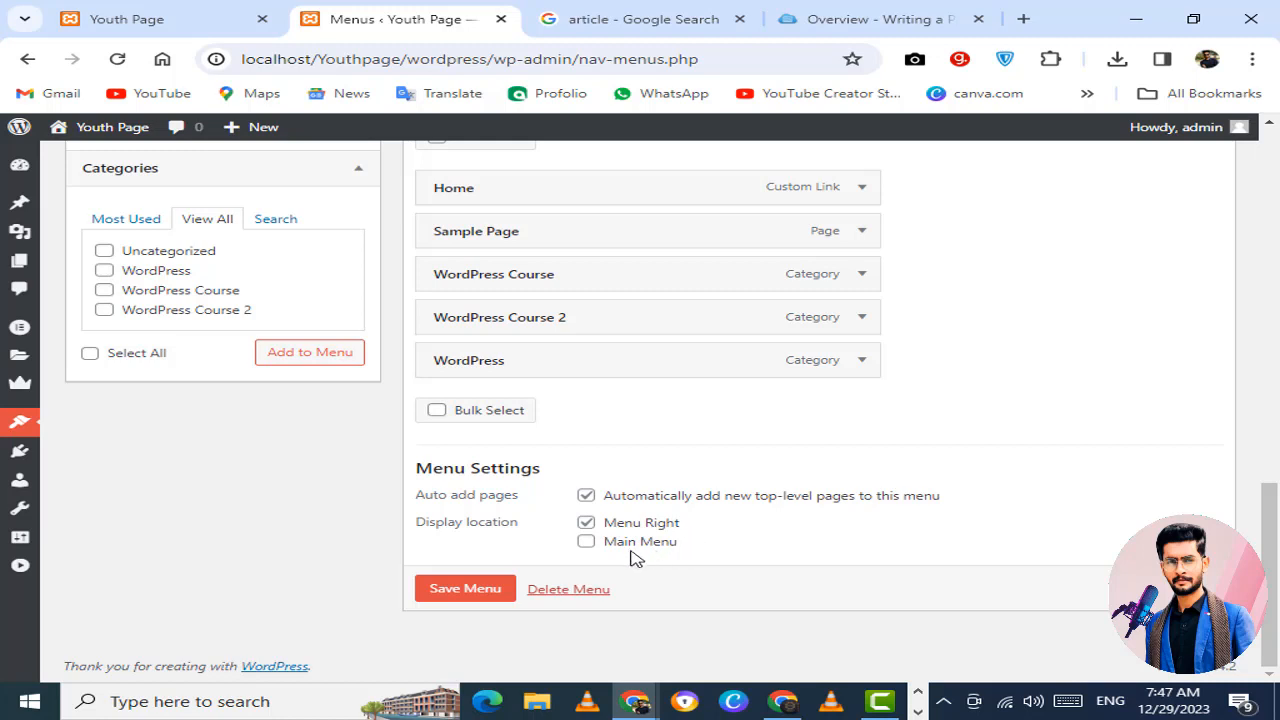
{"action": "left_click", "coordinate": [586, 522]}
{"action": "left_click", "coordinate": [586, 541]}
{"action": "left_click", "coordinate": [452, 592]}
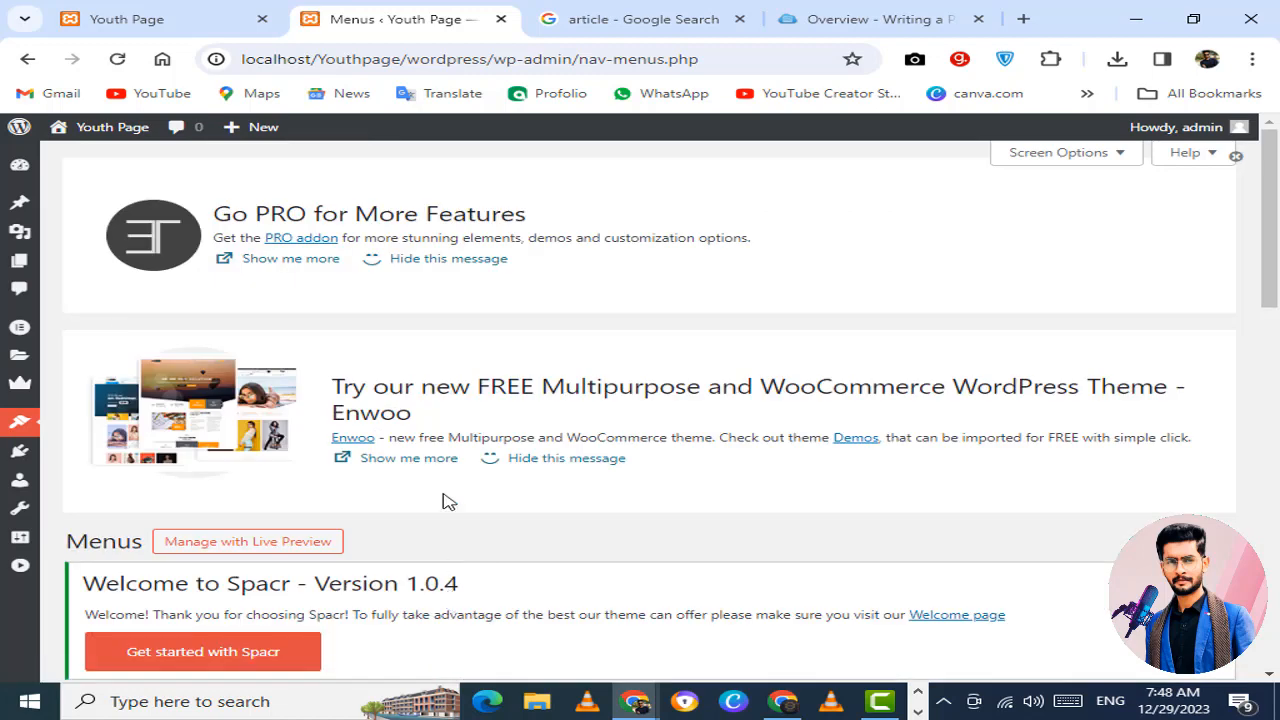
Step: Reload the Youth Page home page to check the main navigation and return to the menu editor
{"action": "left_click", "coordinate": [125, 19]}
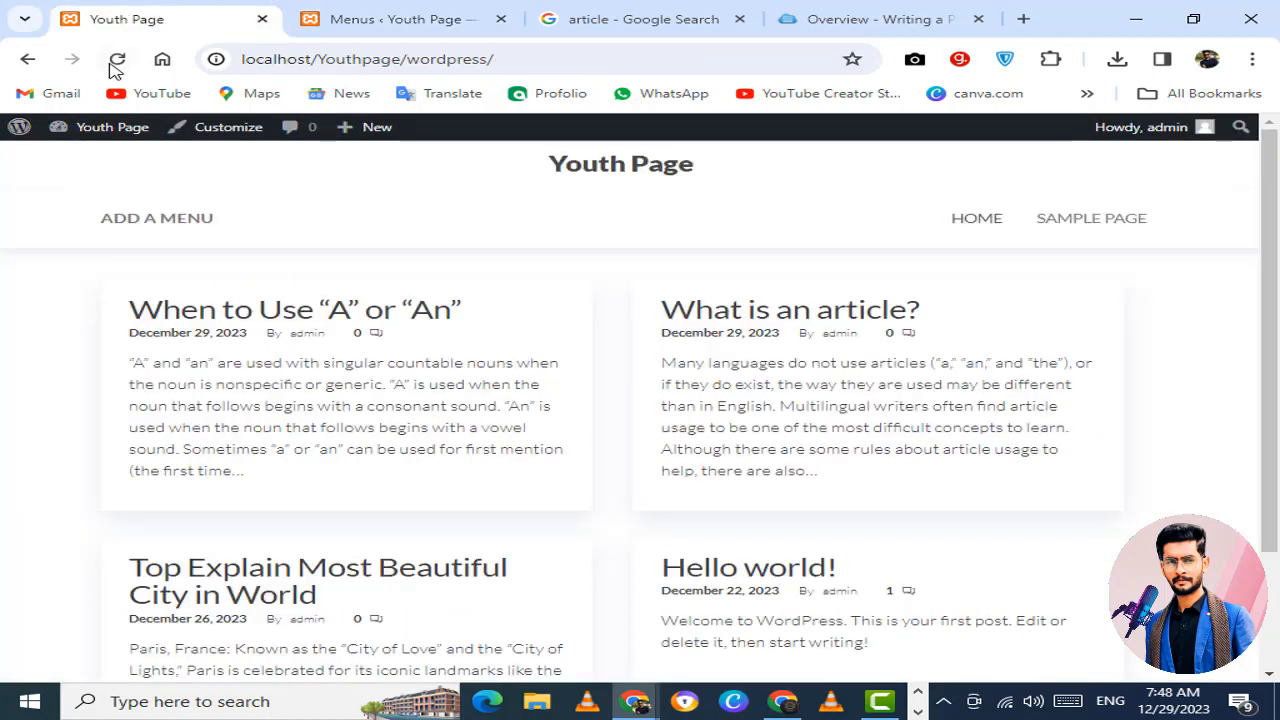
{"action": "left_click", "coordinate": [113, 63]}
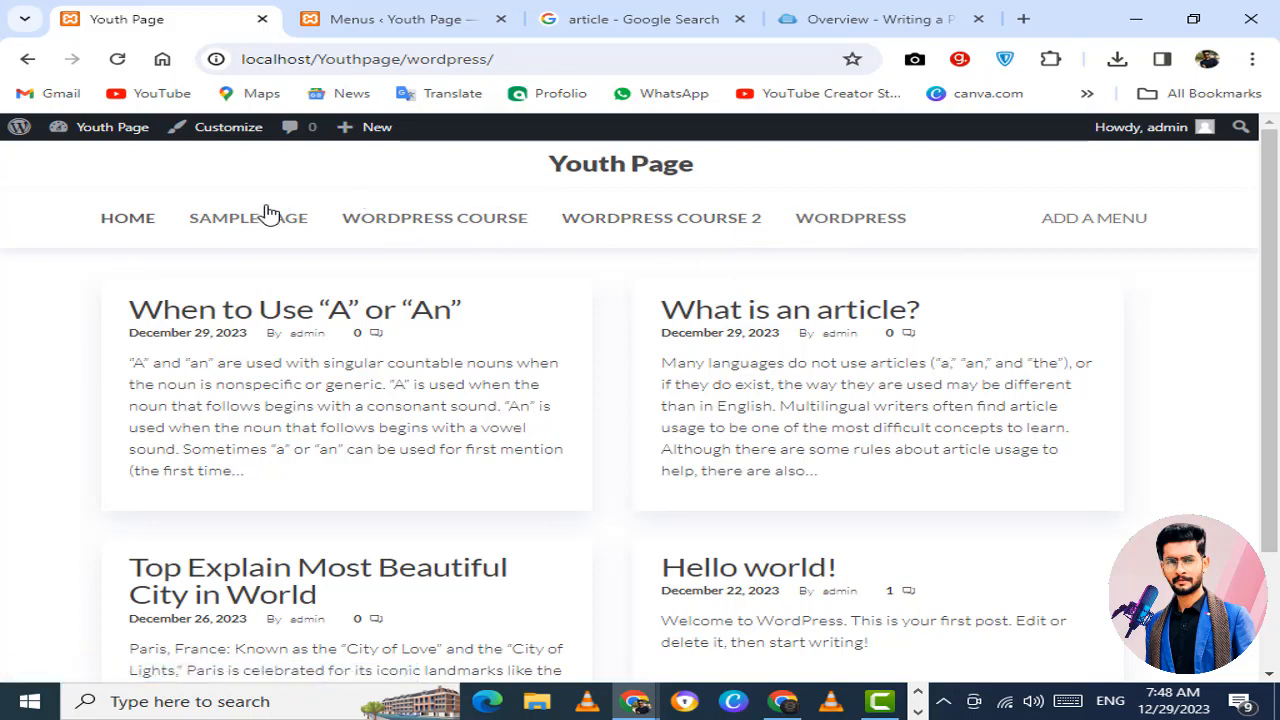
{"action": "left_click", "coordinate": [433, 27]}
Step: Nest the WordPress menu item as a sub item under WordPress Course 2 and save the menu
{"action": "scroll", "coordinate": [286, 556], "scroll_direction": "down", "scroll_amount": 12}
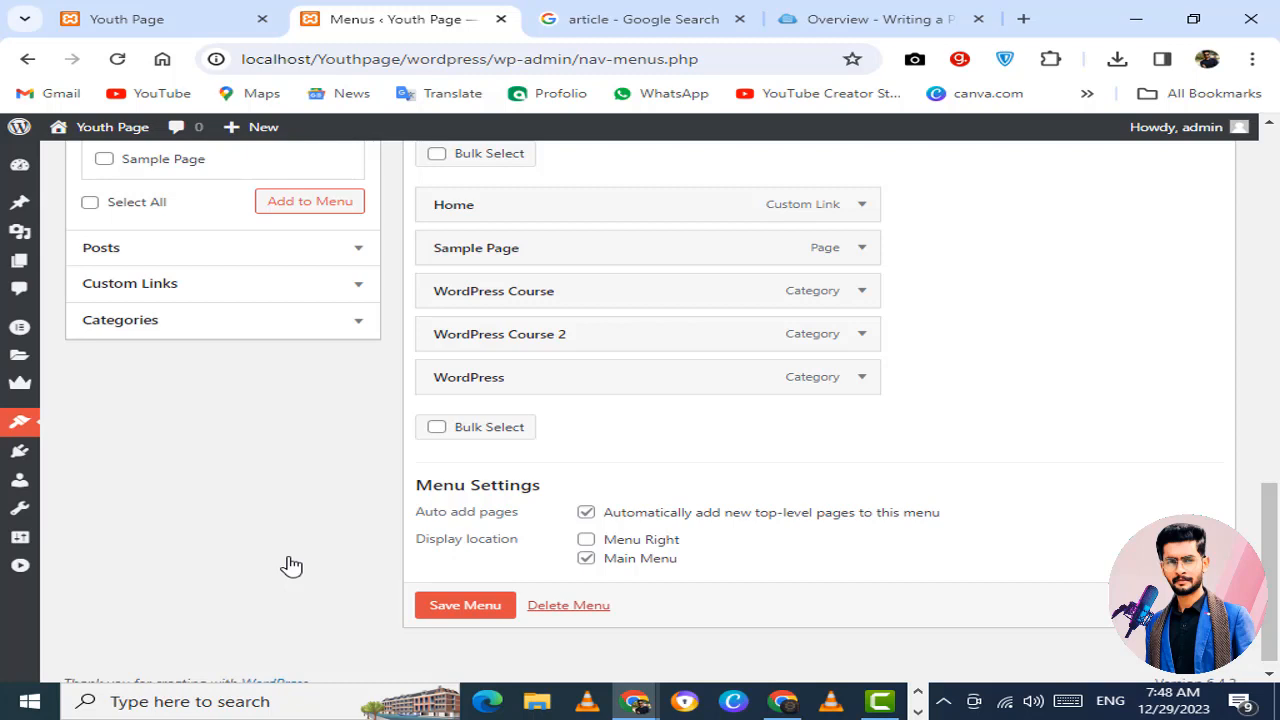
{"action": "mouse_move", "coordinate": [472, 385]}
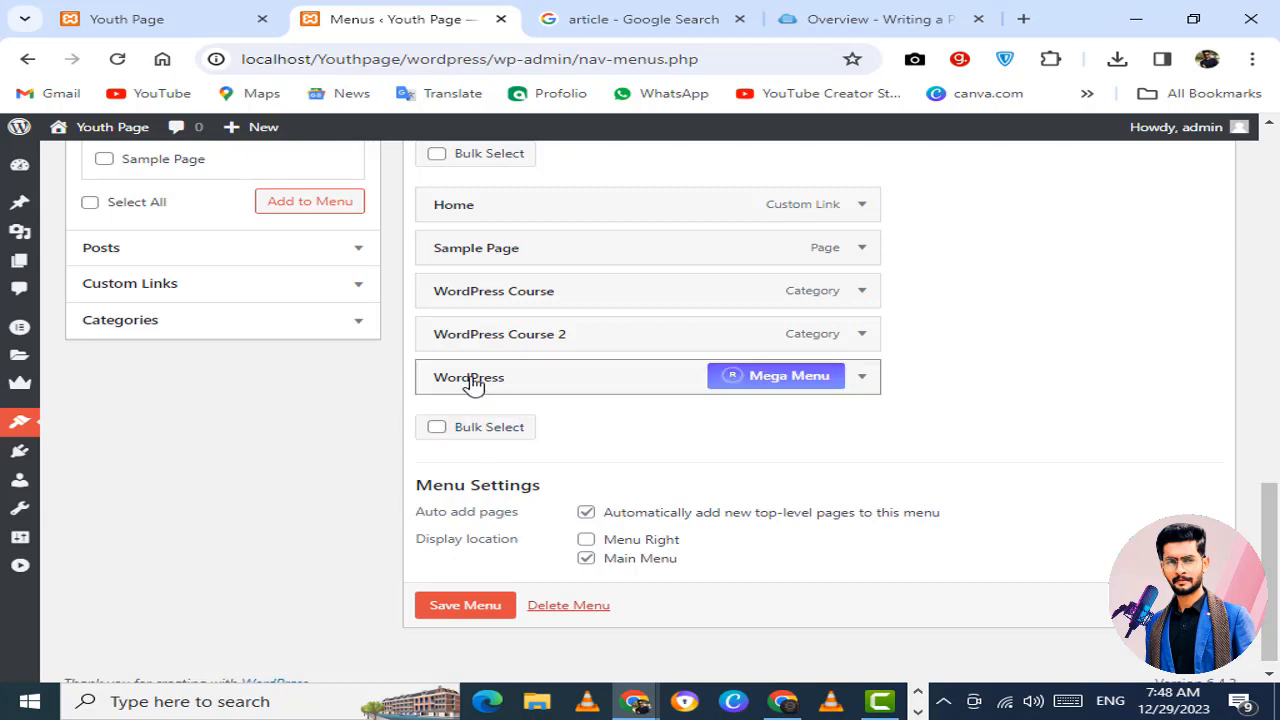
{"action": "left_click_drag", "start_coordinate": [478, 385], "coordinate": [521, 385]}
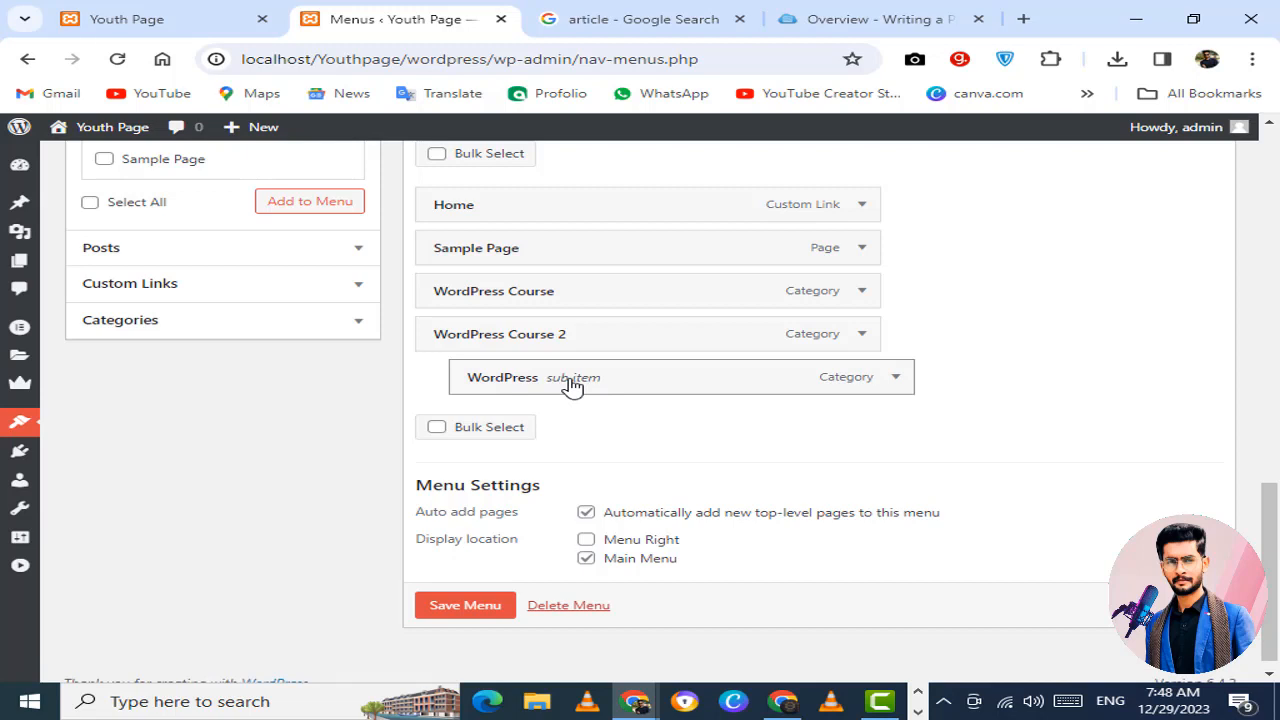
{"action": "mouse_move", "coordinate": [487, 341]}
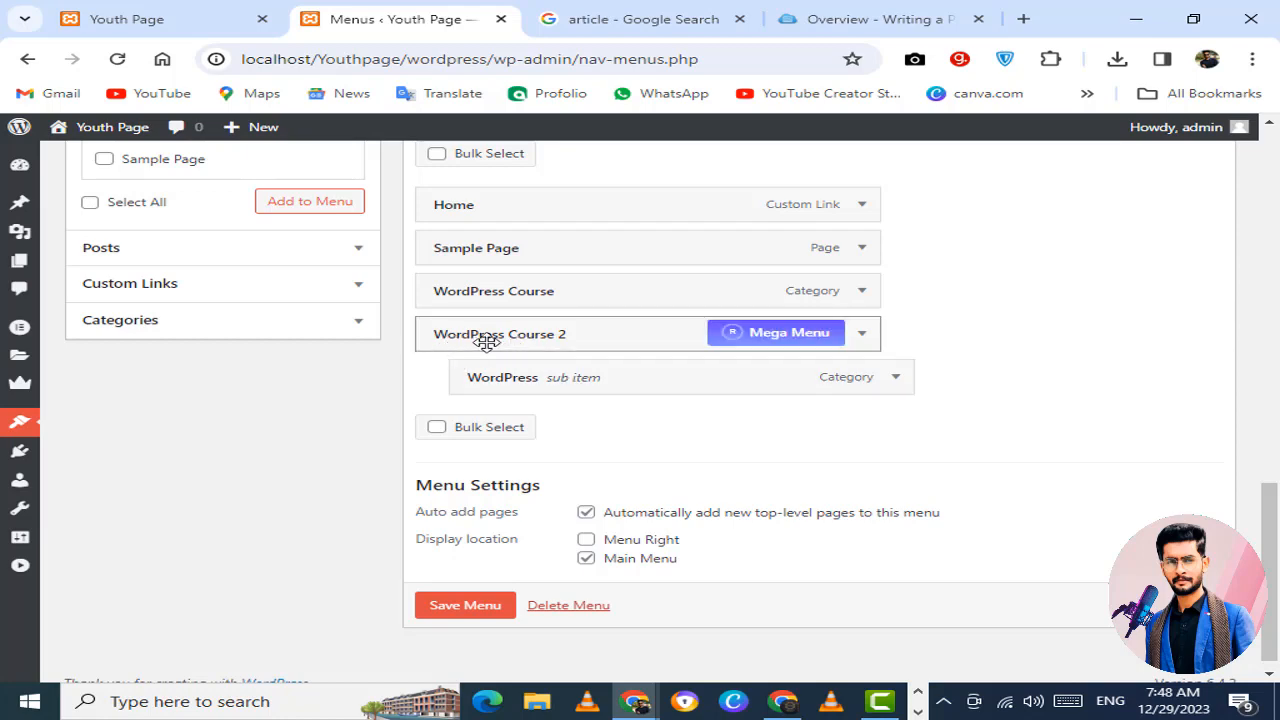
{"action": "left_click", "coordinate": [479, 612]}
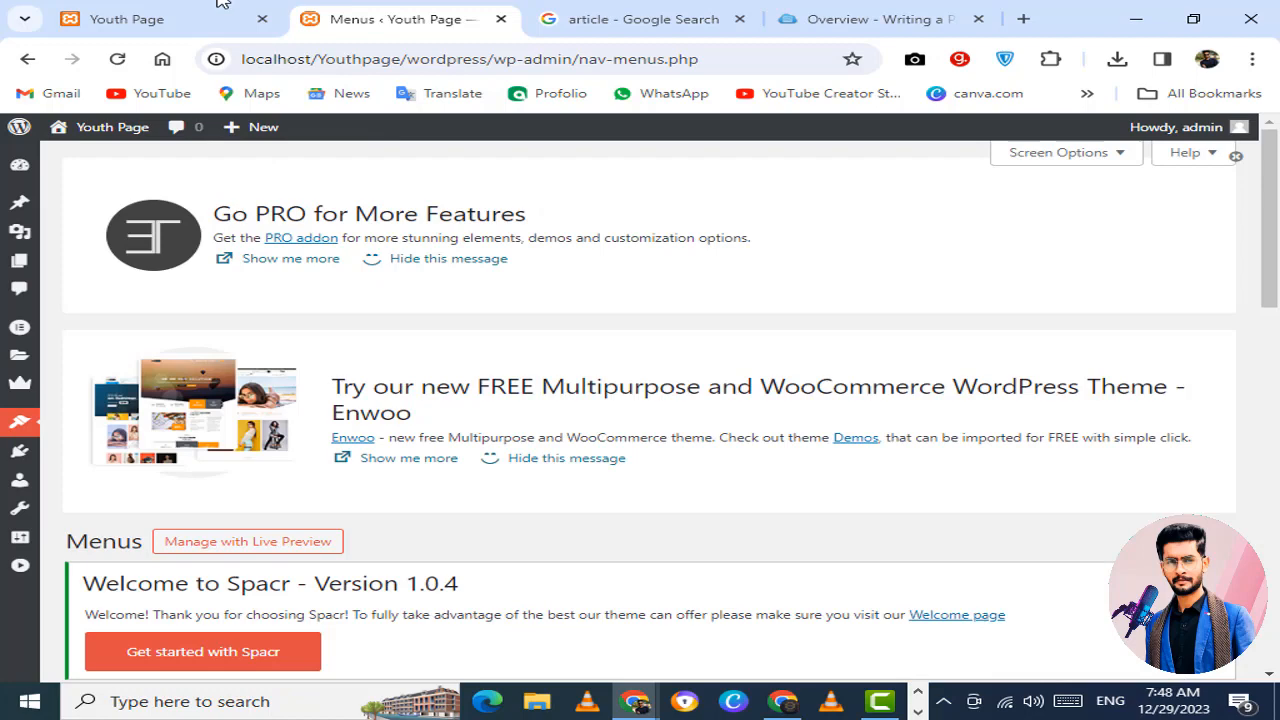
Step: Reload the Youth Page home page and check the submenu under WordPress Course 2
{"action": "left_click", "coordinate": [160, 18]}
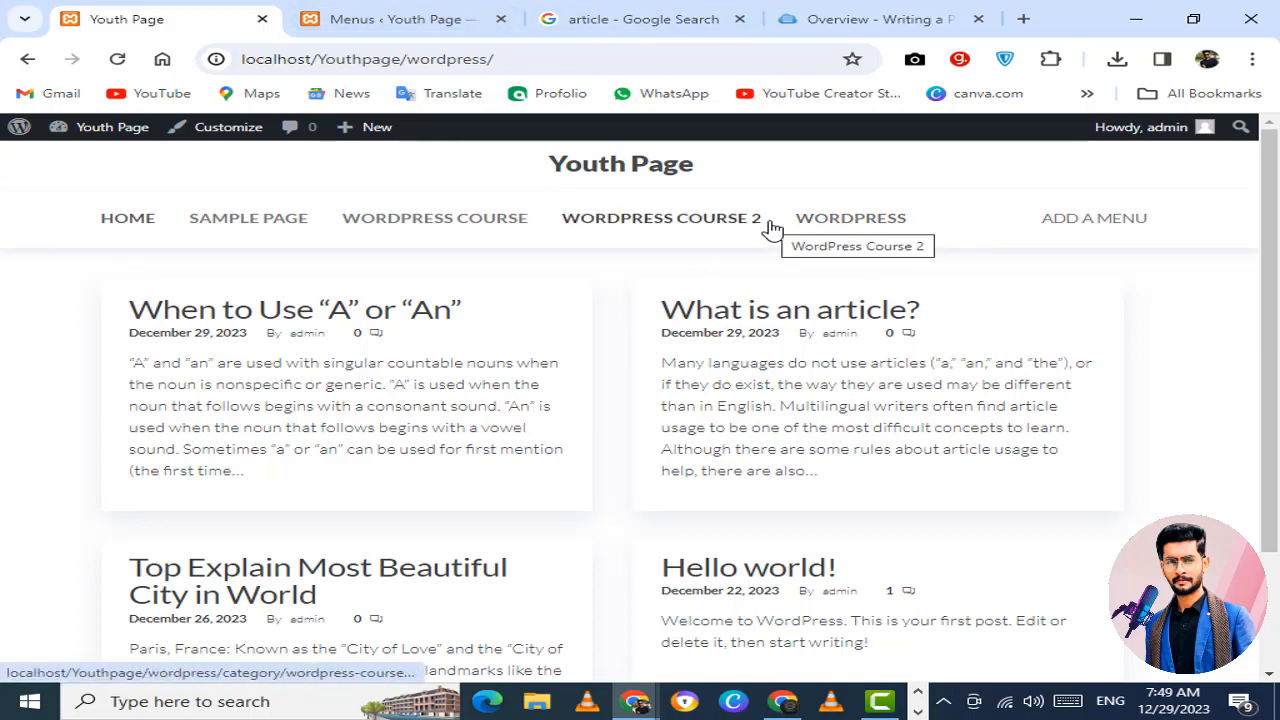
{"action": "left_click", "coordinate": [117, 59]}
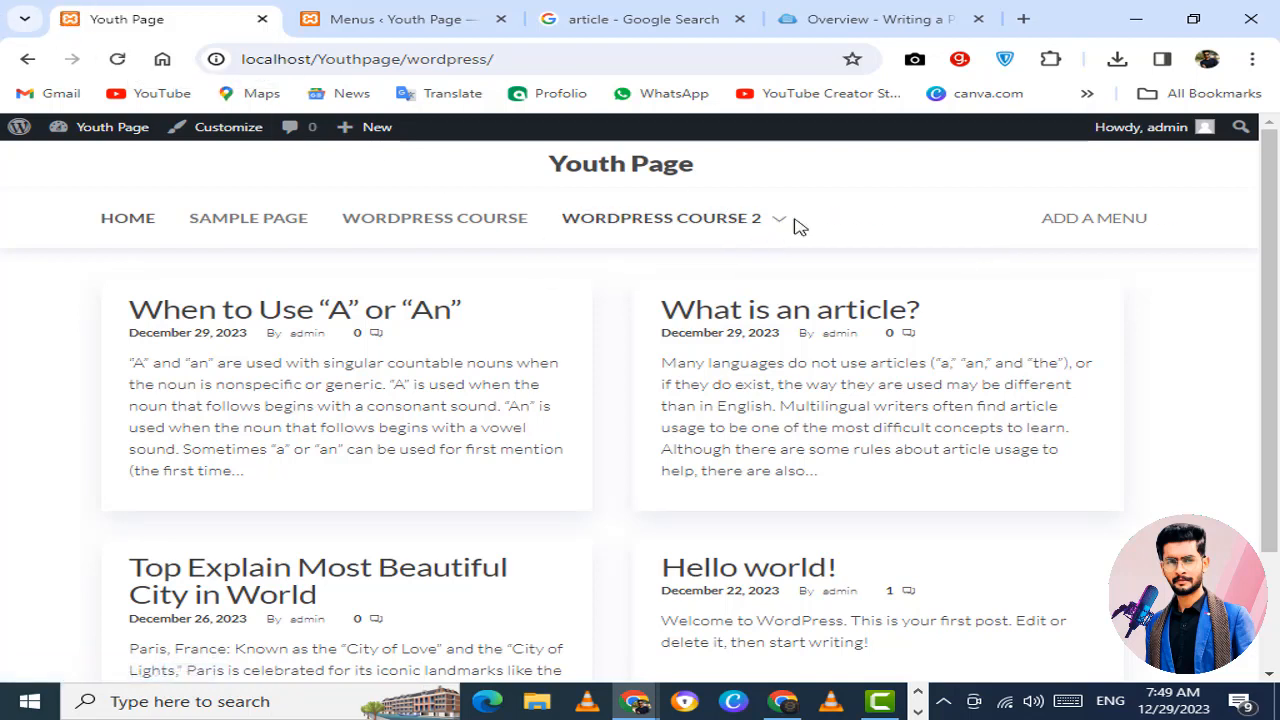
{"action": "mouse_move", "coordinate": [746, 226]}
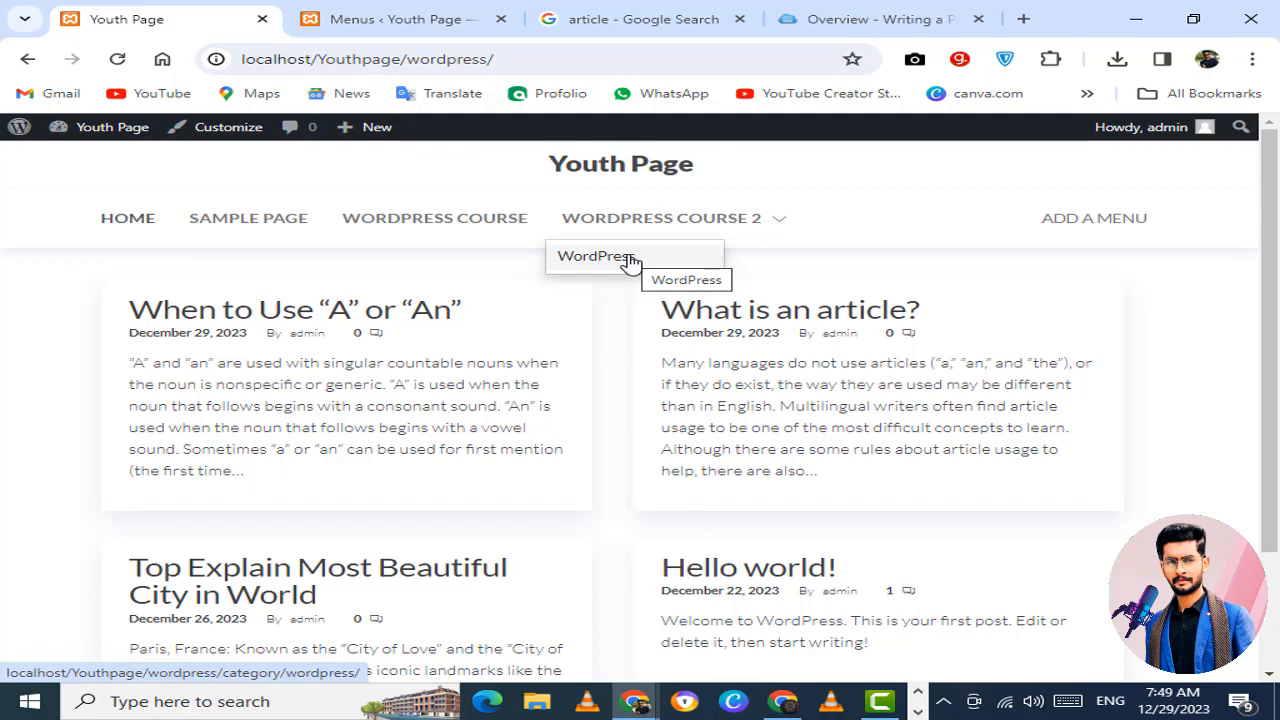
Step: Go to the list of all posts in the admin area and open "When to Use 'A' or 'An'" for editing
{"action": "left_click", "coordinate": [463, 14]}
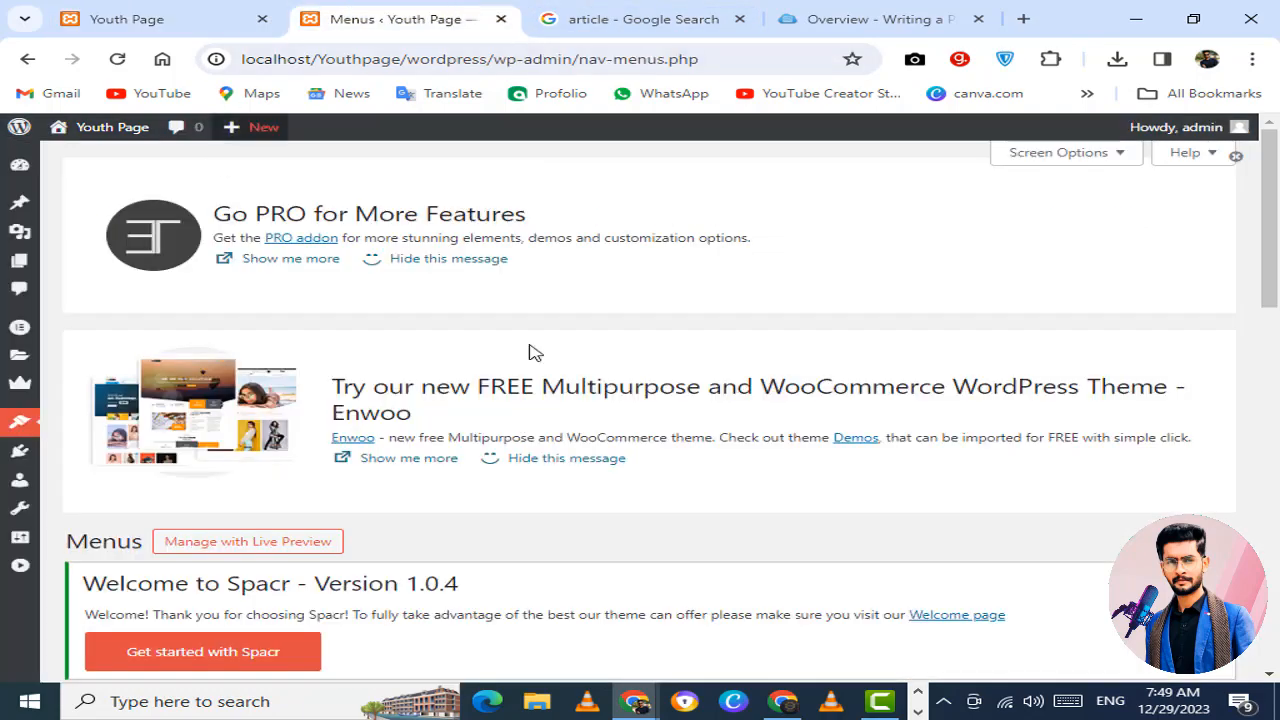
{"action": "scroll", "coordinate": [435, 484], "scroll_direction": "down", "scroll_amount": 6}
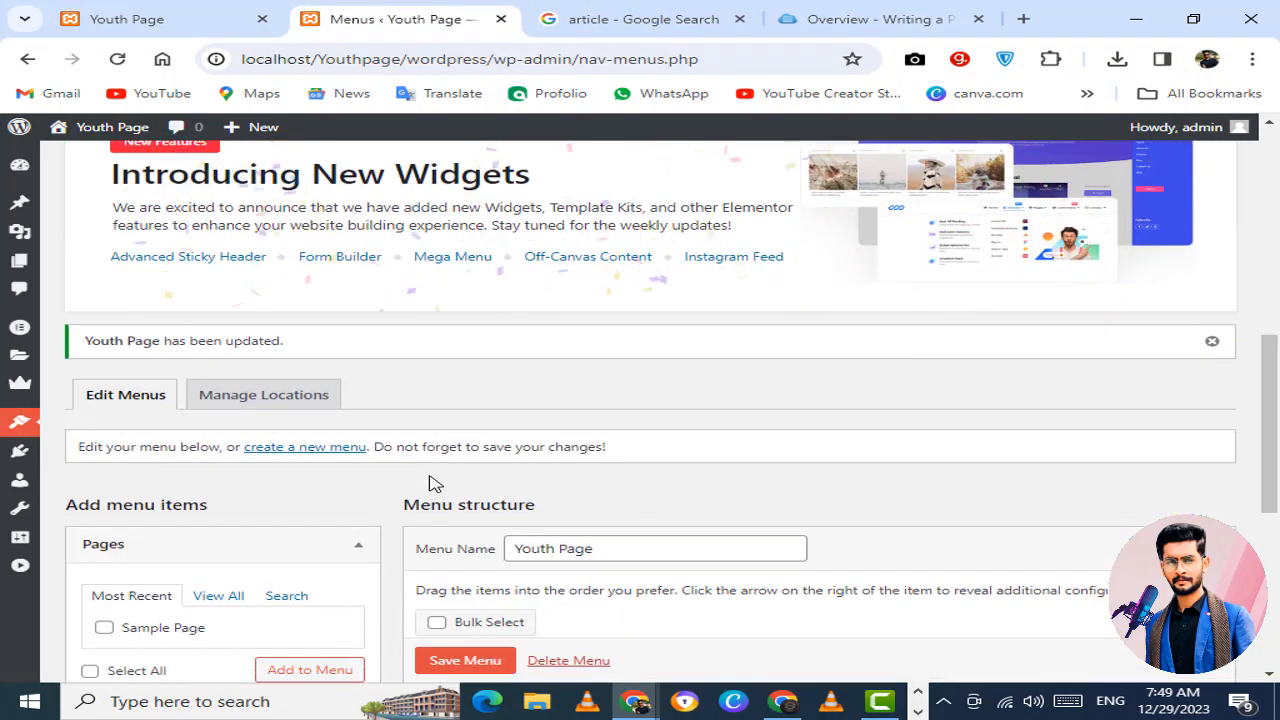
{"action": "scroll", "coordinate": [435, 484], "scroll_direction": "up", "scroll_amount": 3}
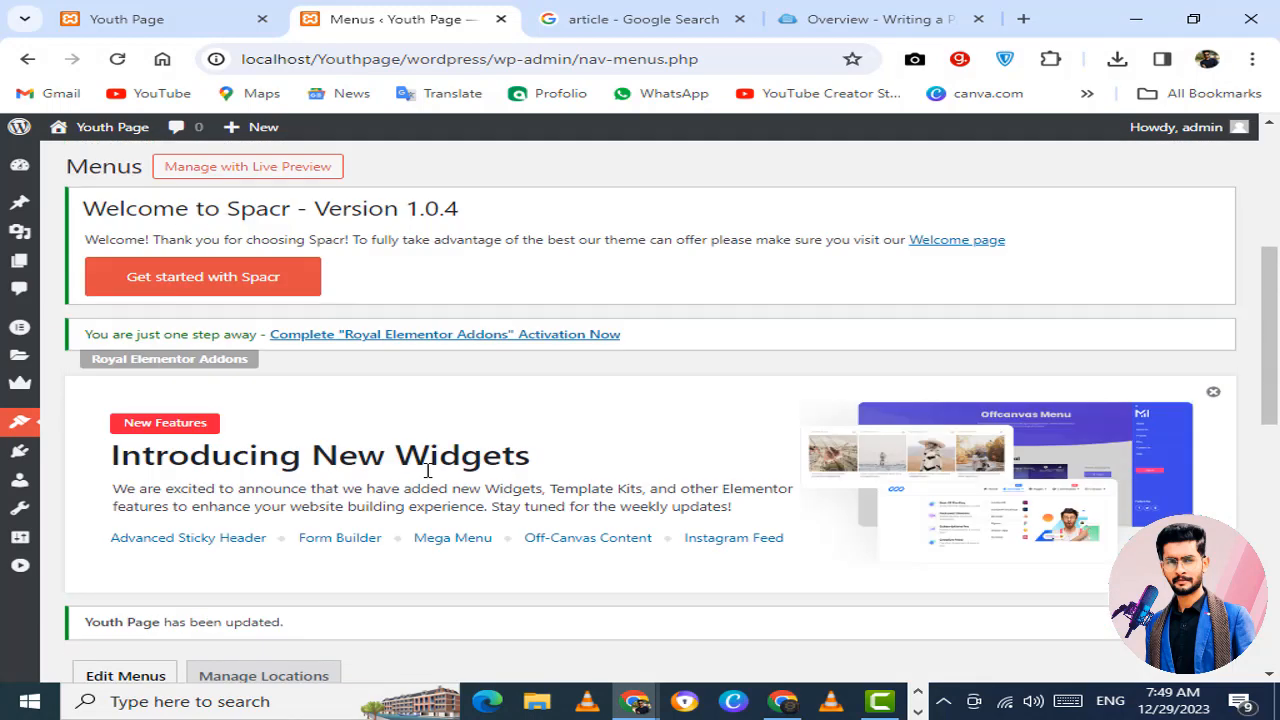
{"action": "mouse_move", "coordinate": [25, 198]}
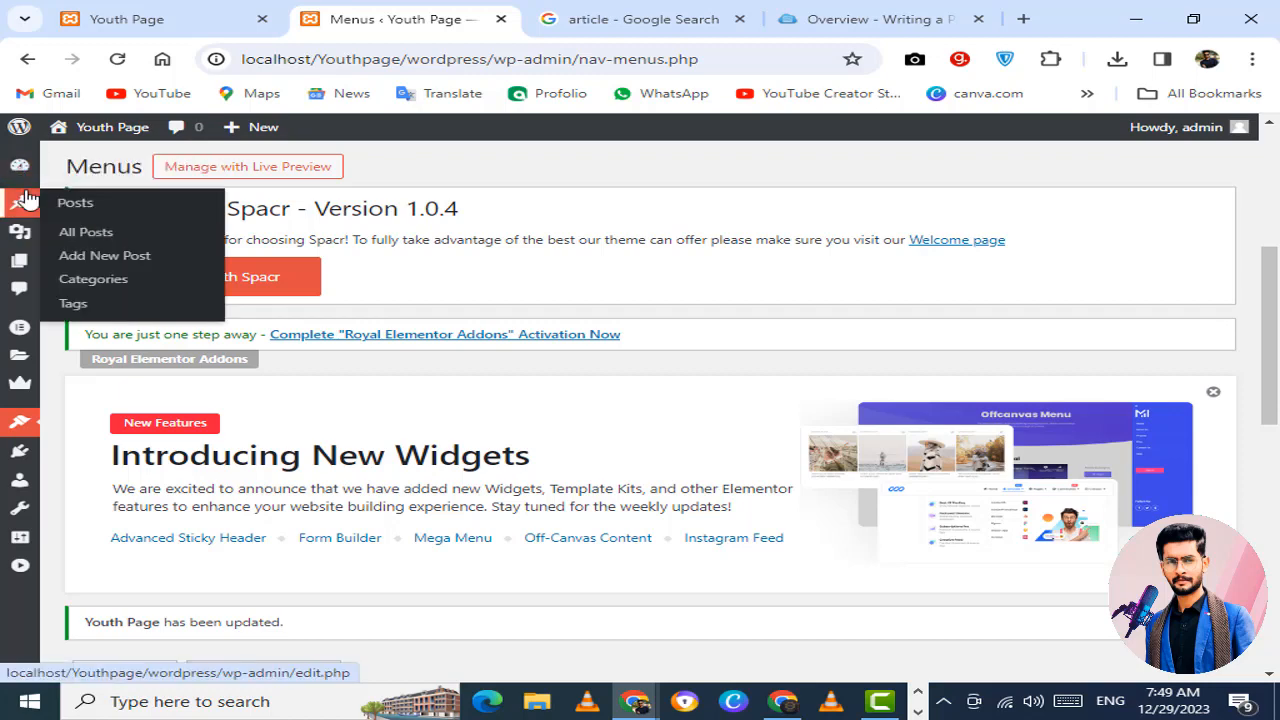
{"action": "left_click", "coordinate": [77, 234]}
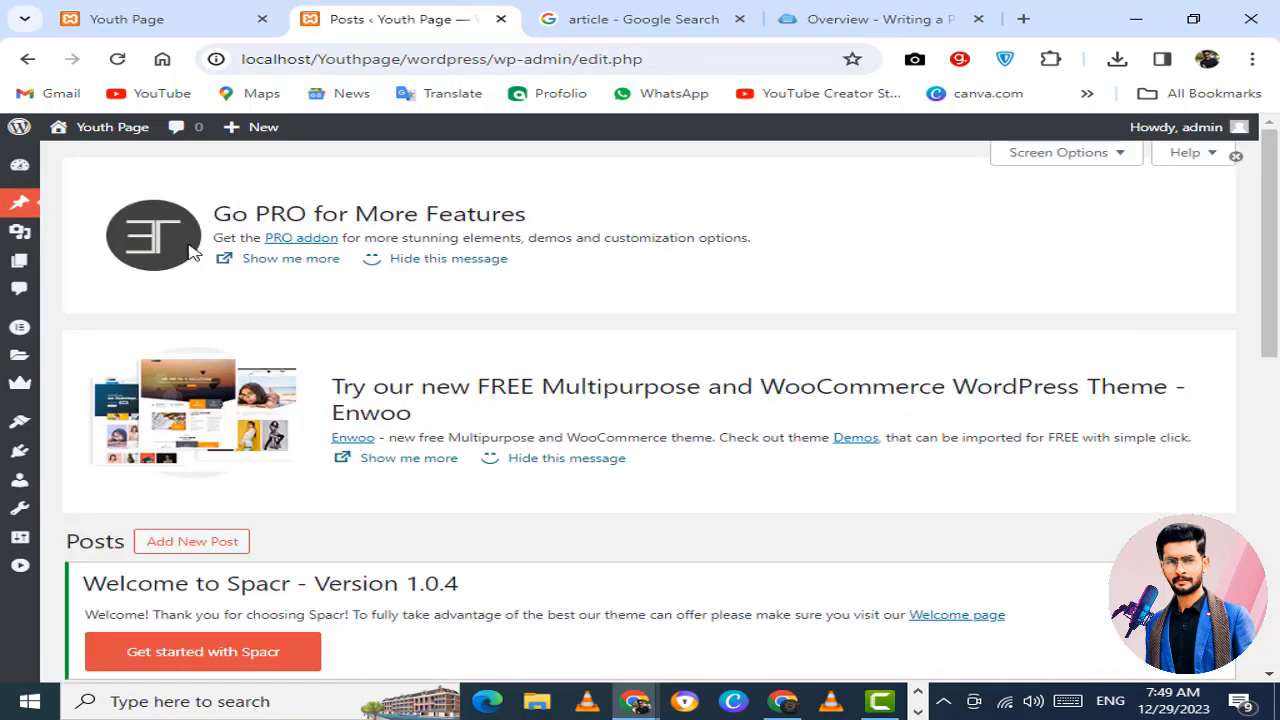
{"action": "scroll", "coordinate": [343, 333], "scroll_direction": "down", "scroll_amount": 5}
{"action": "scroll", "coordinate": [343, 333], "scroll_direction": "down", "scroll_amount": 3}
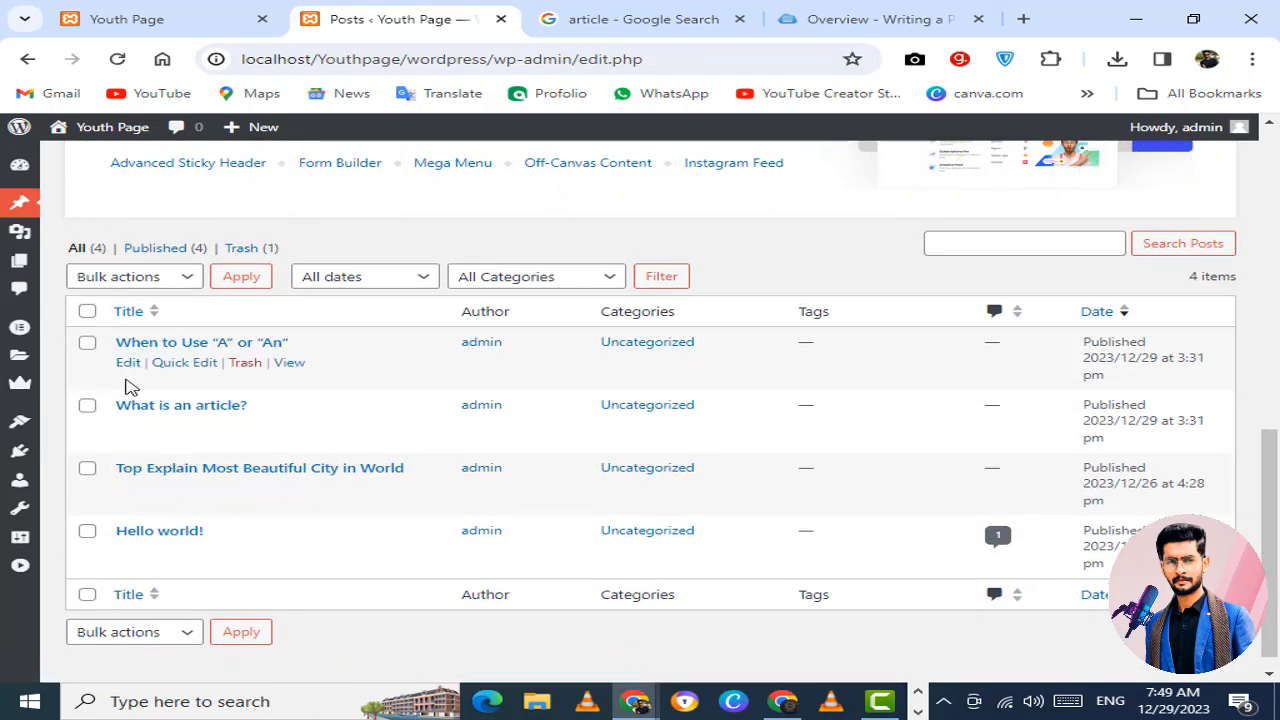
{"action": "left_click", "coordinate": [128, 363]}
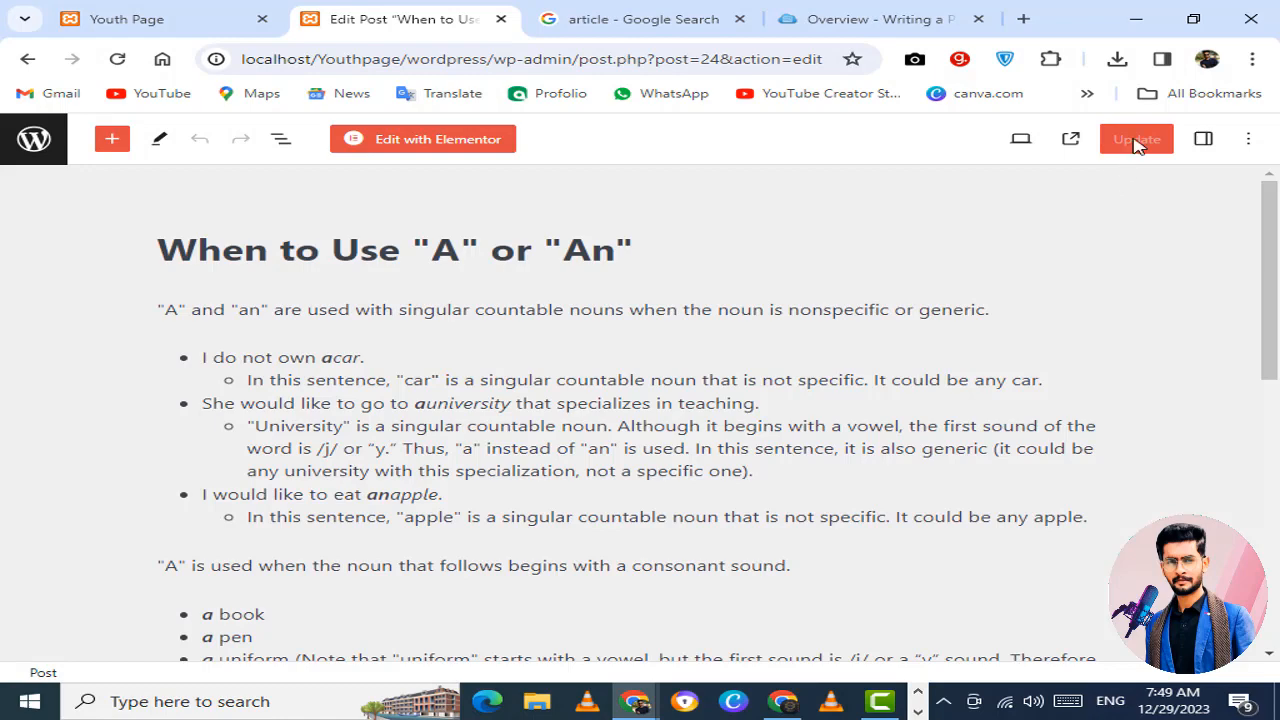
Step: Show the settings of the post "When to Use 'A' or 'An'" and expand its category choices
{"action": "left_click", "coordinate": [1248, 139]}
{"action": "left_click", "coordinate": [1248, 139]}
{"action": "left_click", "coordinate": [1214, 142]}
{"action": "scroll", "coordinate": [1040, 278], "scroll_direction": "down", "scroll_amount": 2}
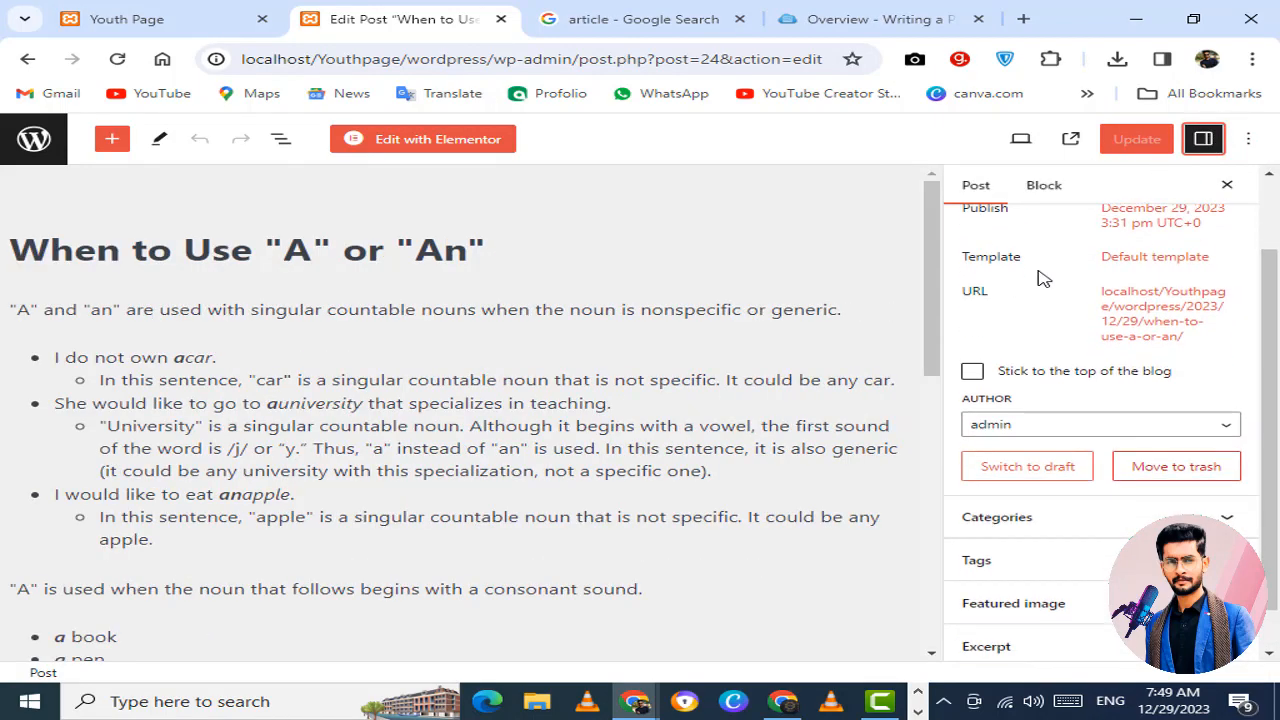
{"action": "scroll", "coordinate": [1040, 278], "scroll_direction": "down", "scroll_amount": 1}
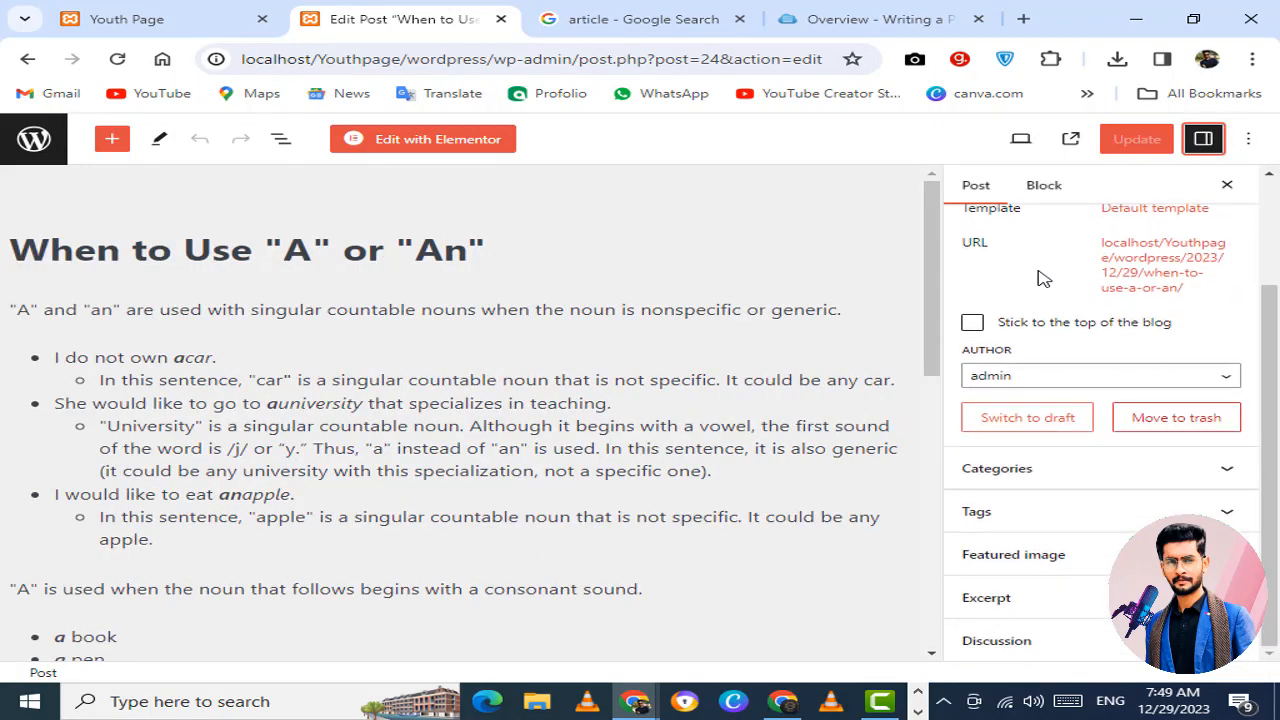
{"action": "left_click", "coordinate": [1113, 484]}
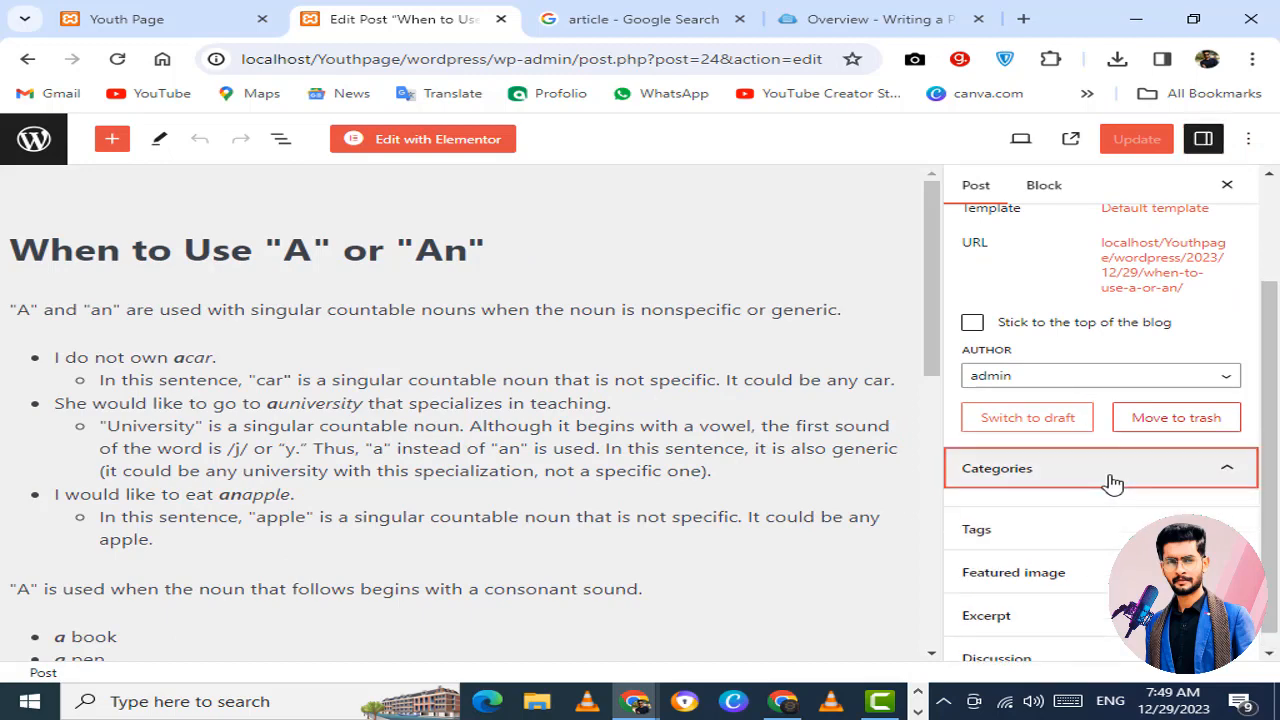
{"action": "scroll", "coordinate": [1180, 460], "scroll_direction": "down", "scroll_amount": 3}
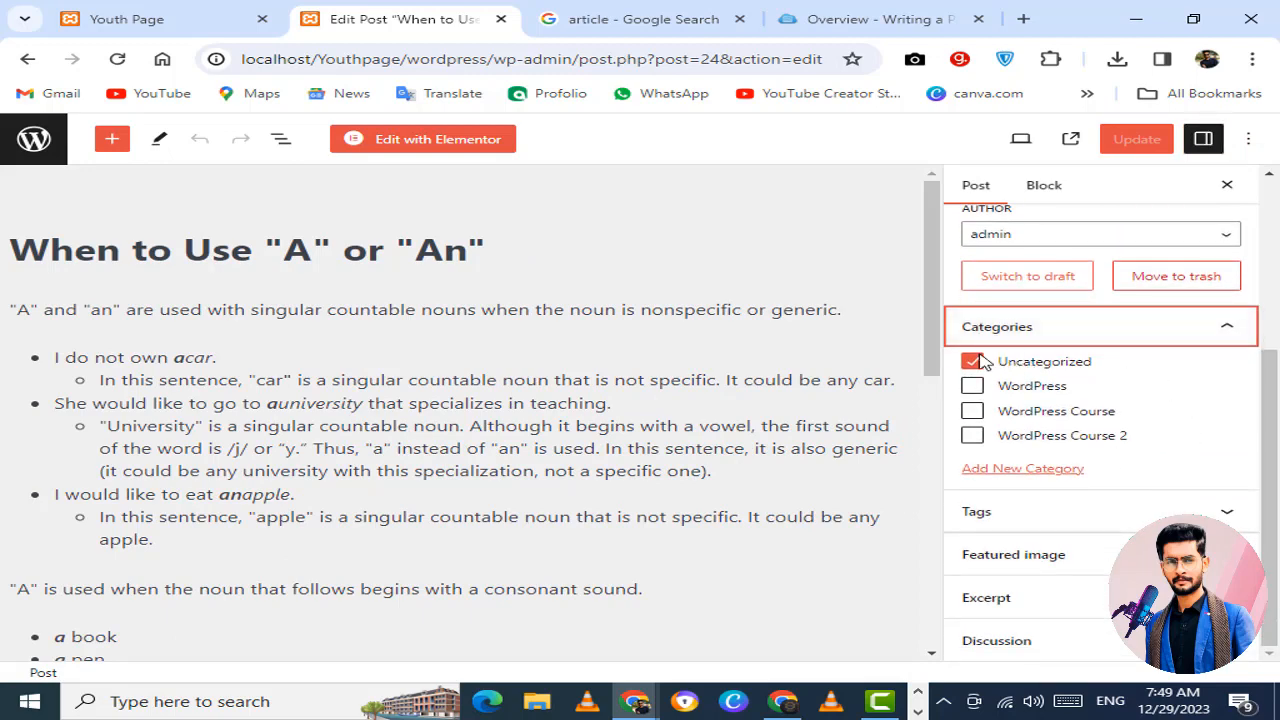
Step: Replace the post's Uncategorized category with only WordPress Course and update the post
{"action": "left_click", "coordinate": [971, 362]}
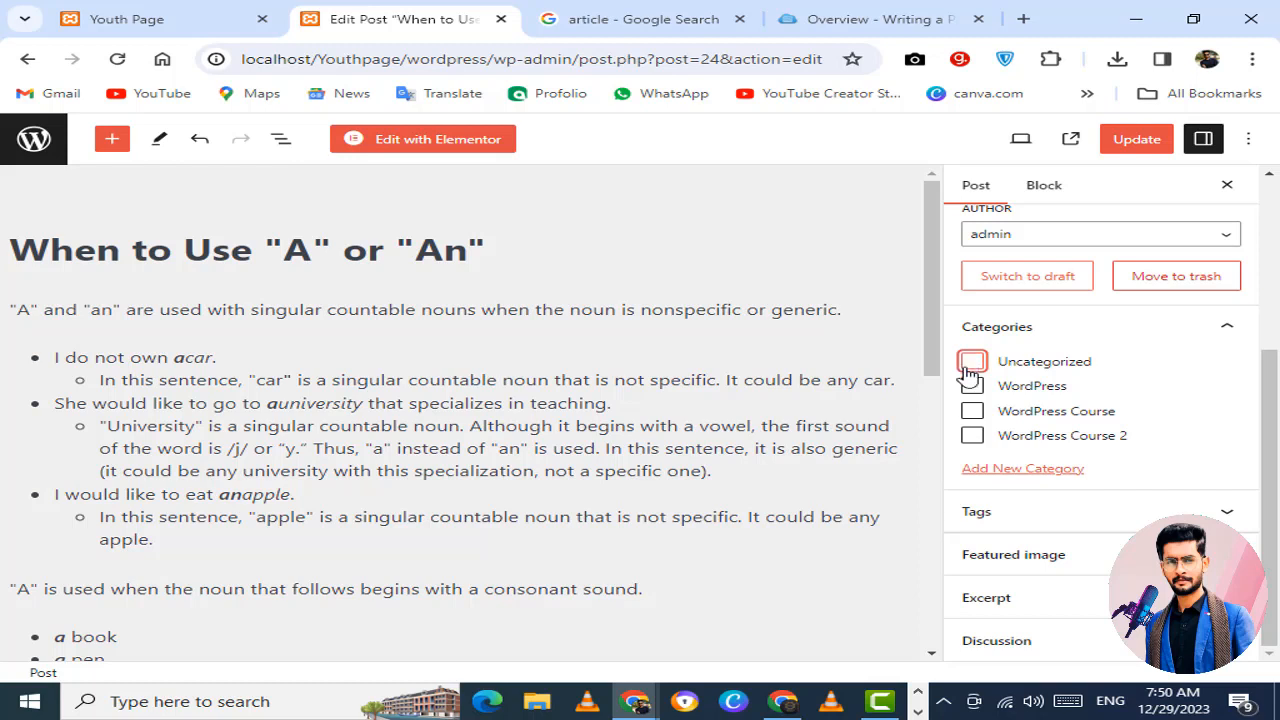
{"action": "left_click", "coordinate": [974, 442]}
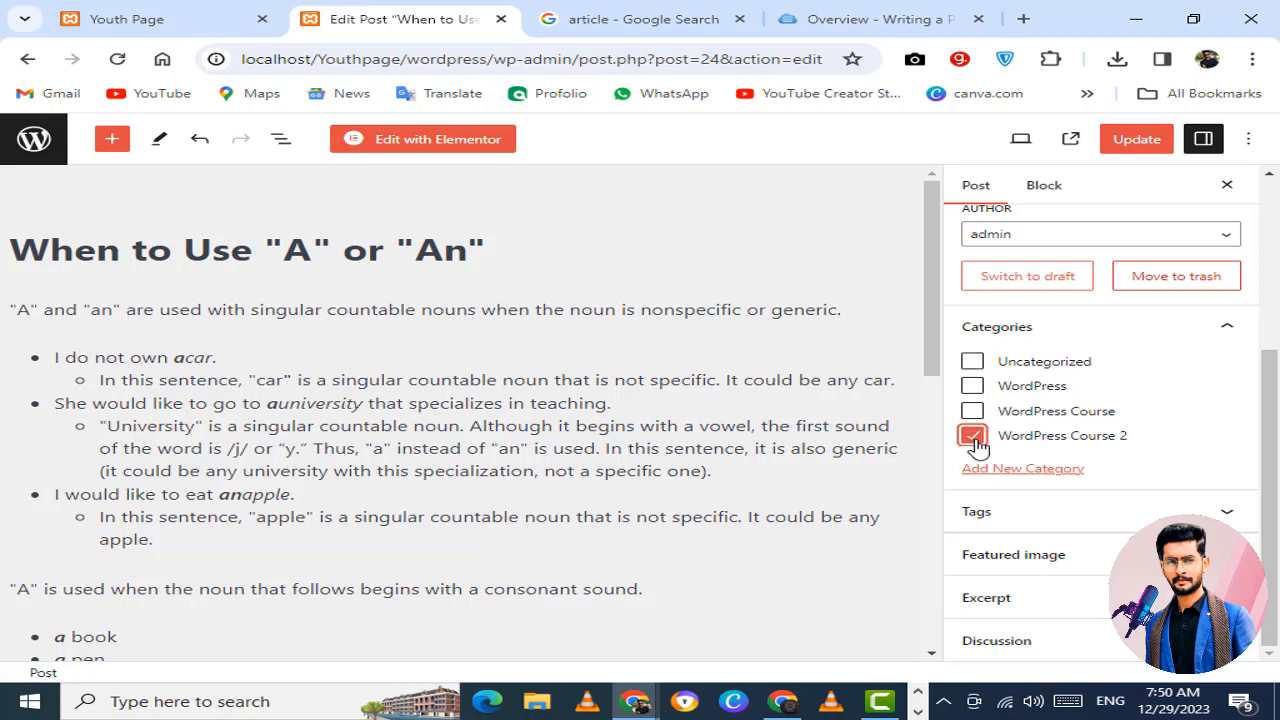
{"action": "left_click", "coordinate": [980, 411]}
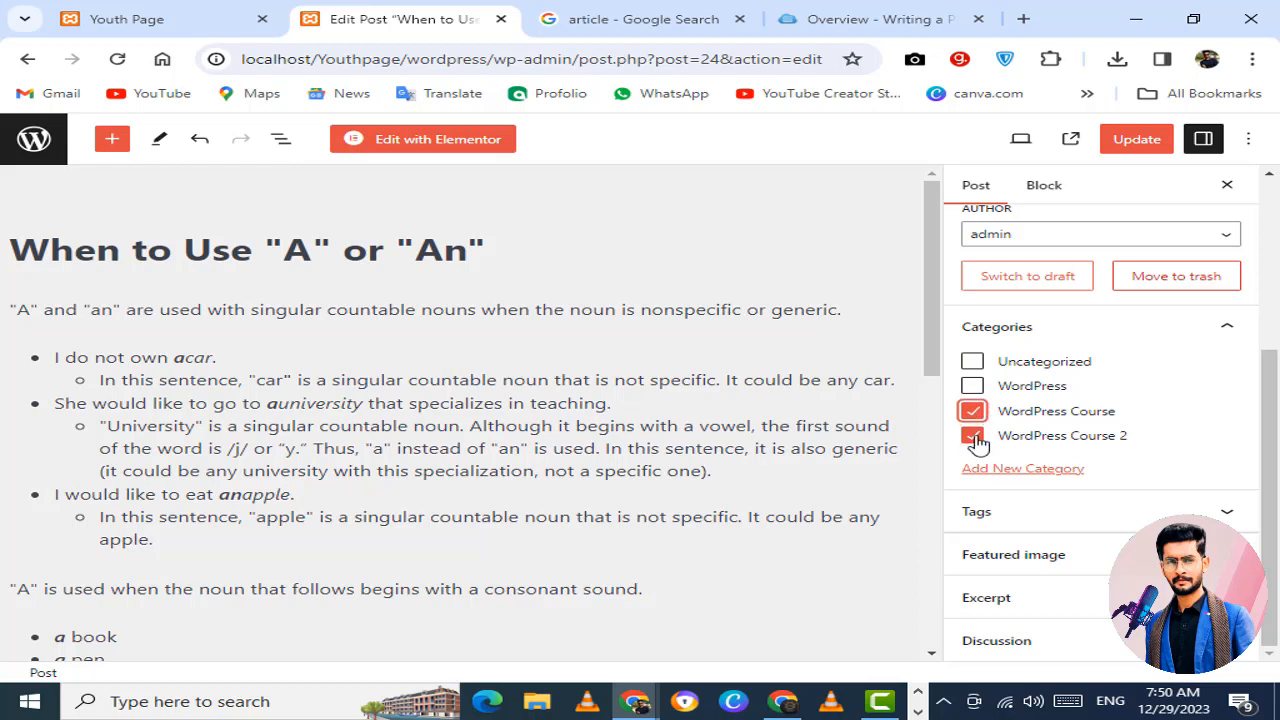
{"action": "left_click", "coordinate": [973, 437]}
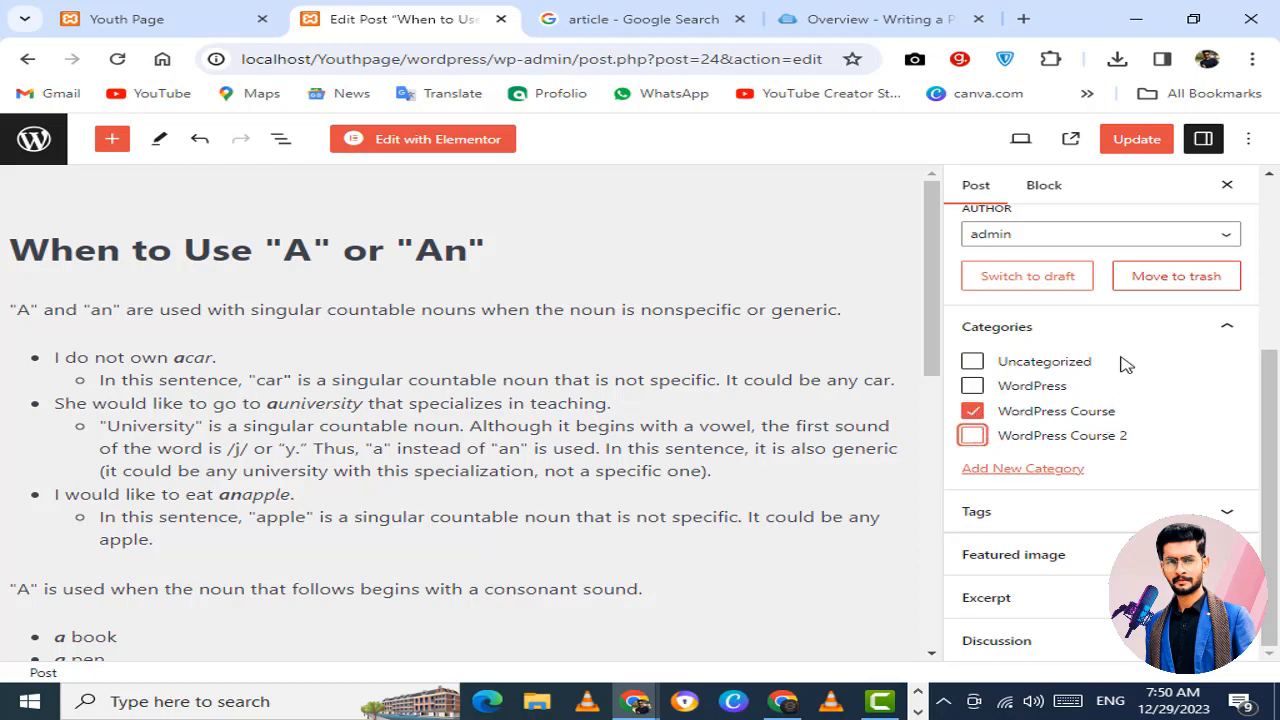
{"action": "left_click", "coordinate": [1137, 141]}
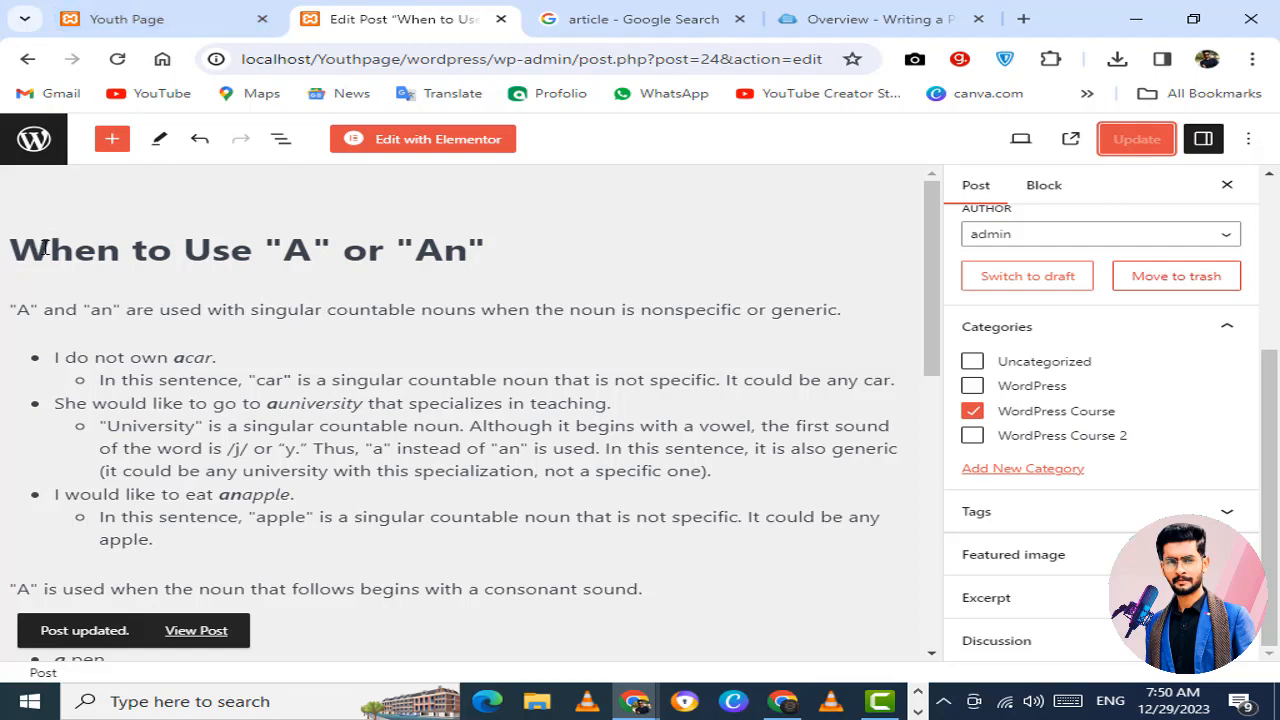
Step: Reload the Youth Page home page, open the WordPress Course category and check which posts it contains
{"action": "key", "text": "ctrl+1"}
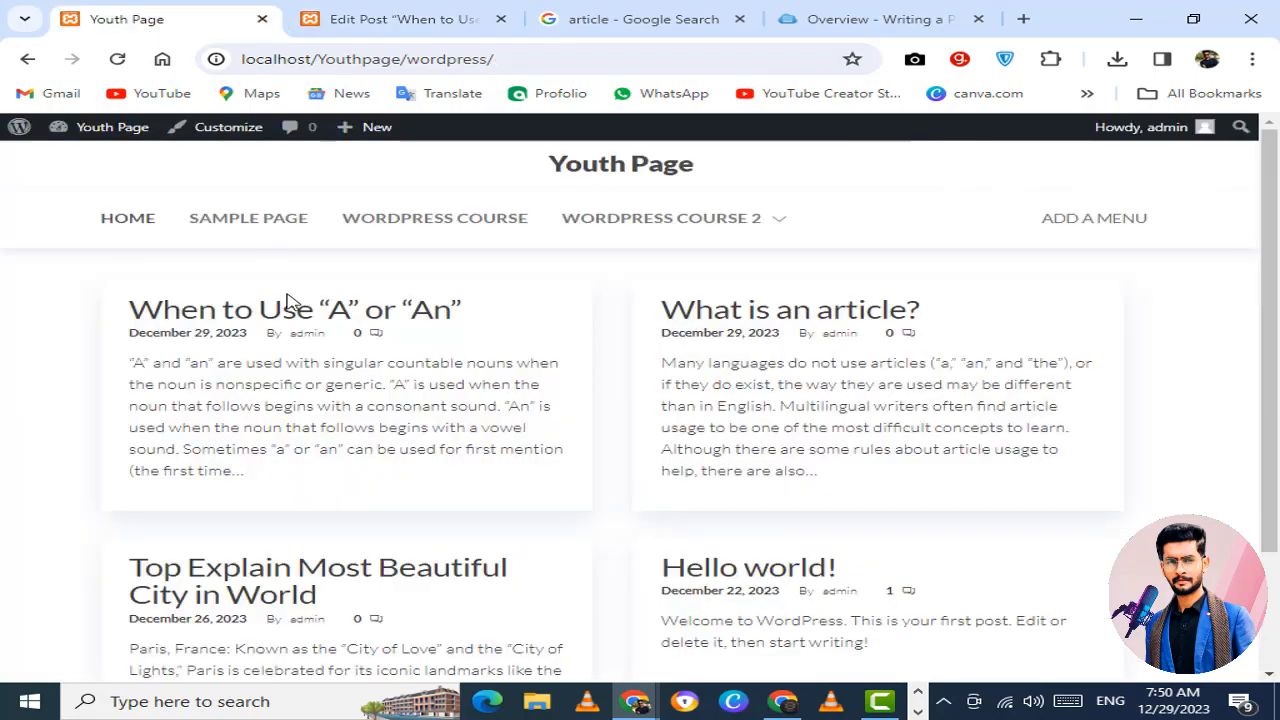
{"action": "left_click", "coordinate": [116, 60]}
{"action": "left_click", "coordinate": [417, 225]}
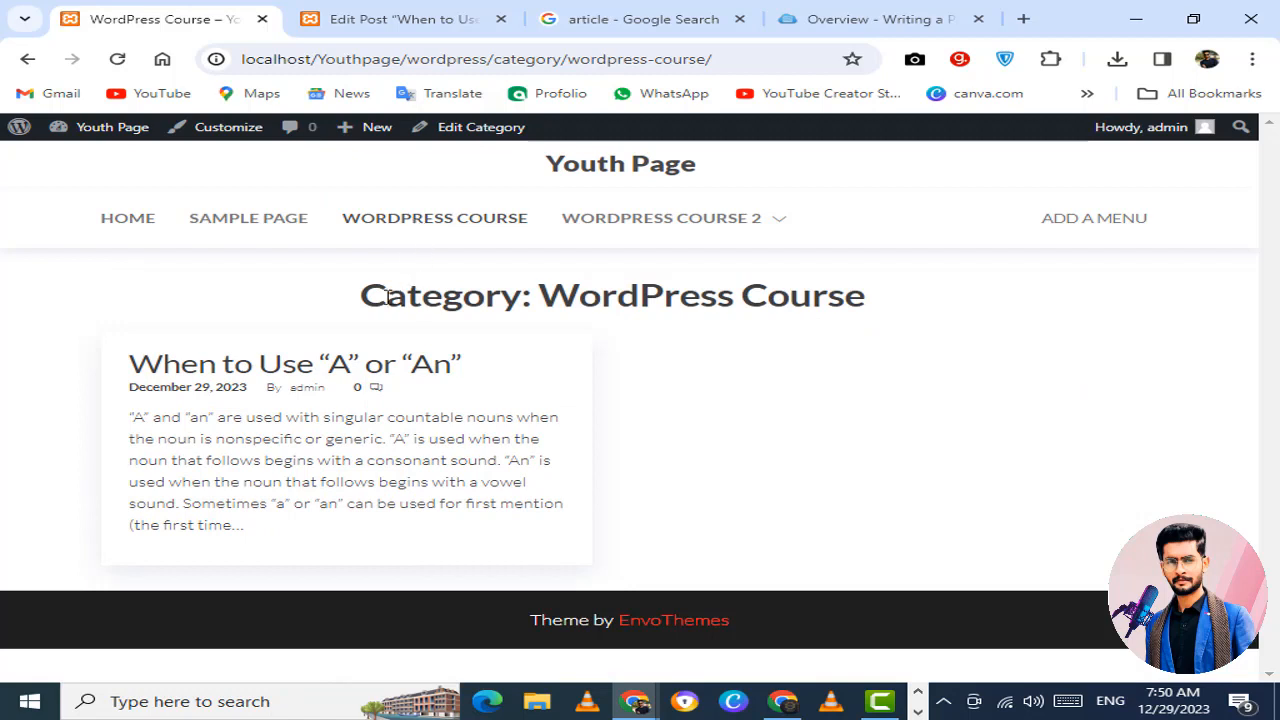
{"action": "left_click_drag", "start_coordinate": [362, 297], "coordinate": [866, 311]}
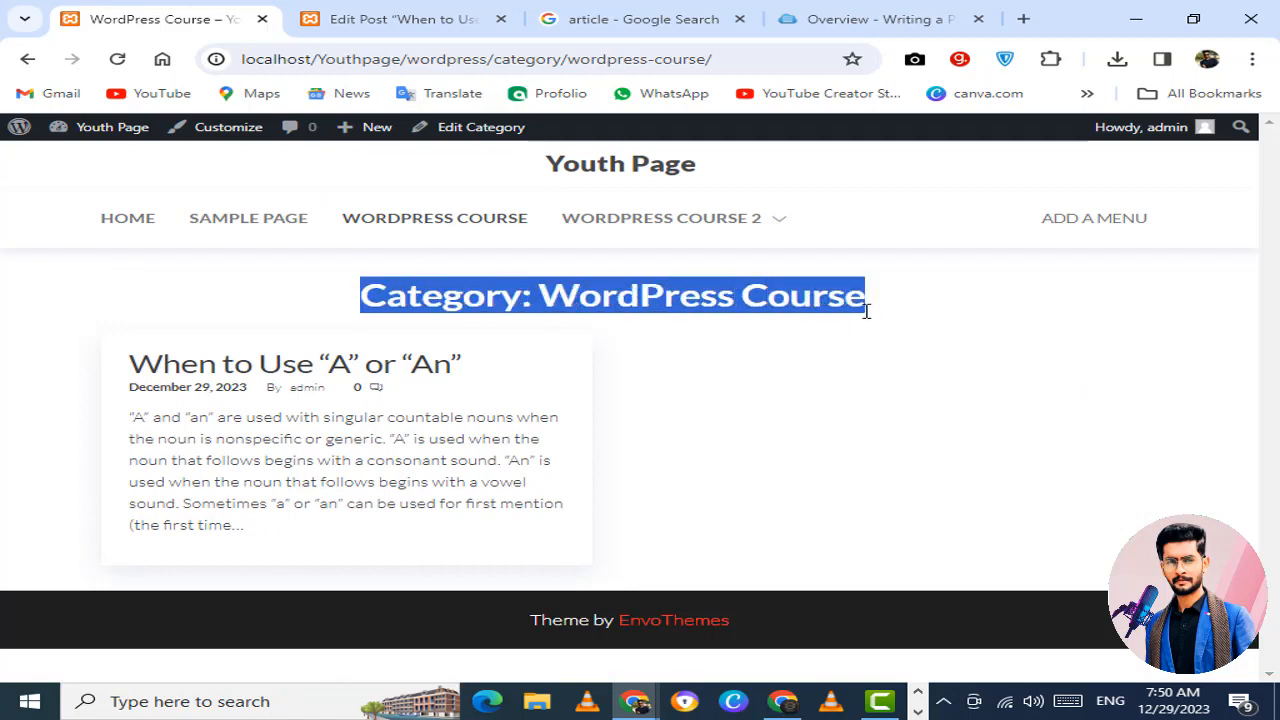
{"action": "left_click", "coordinate": [780, 346]}
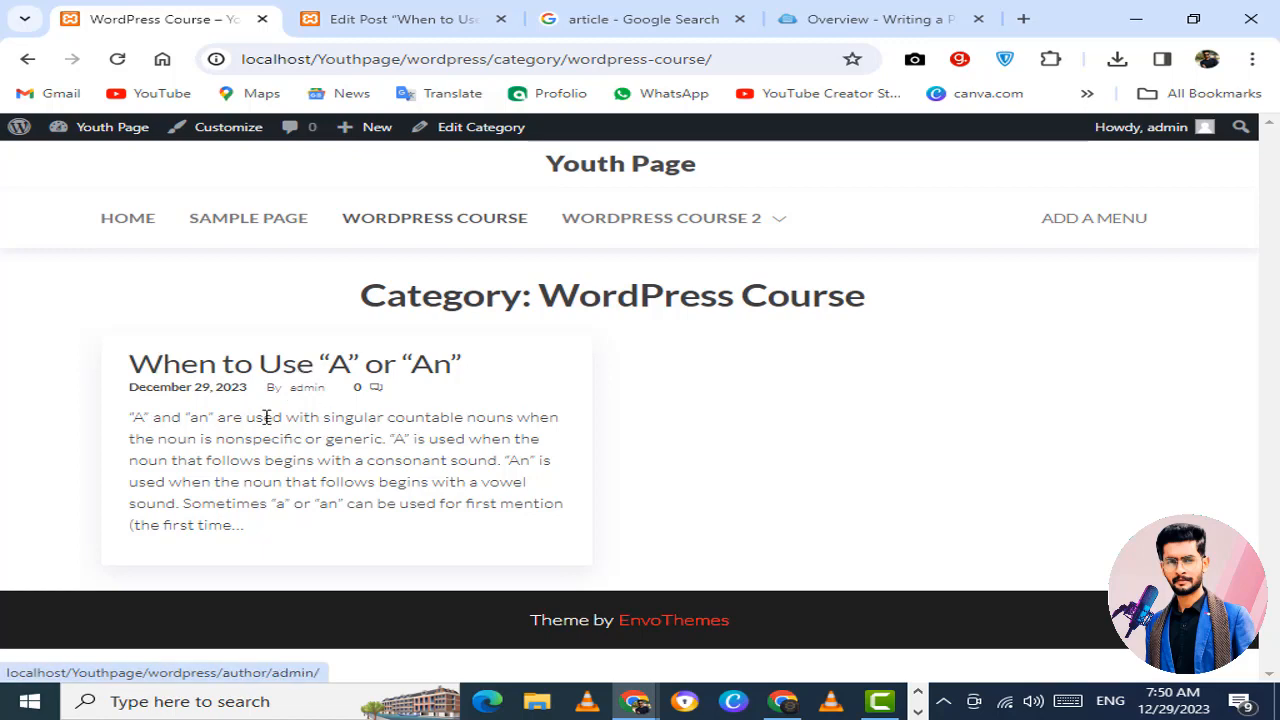
{"action": "left_click_drag", "start_coordinate": [667, 349], "coordinate": [723, 465]}
{"action": "left_click", "coordinate": [619, 378]}
Step: Return to the list of posts in the admin area and open "What is an article?" for editing
{"action": "left_click", "coordinate": [385, 19]}
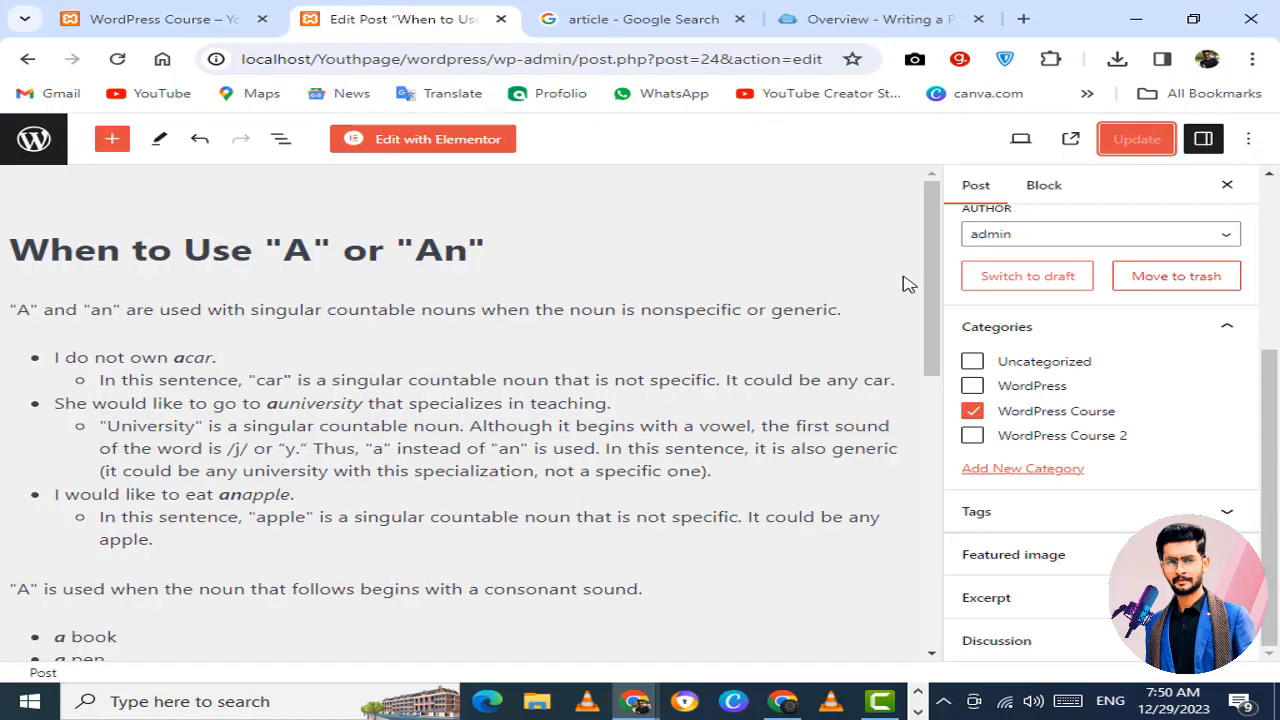
{"action": "left_click", "coordinate": [26, 60]}
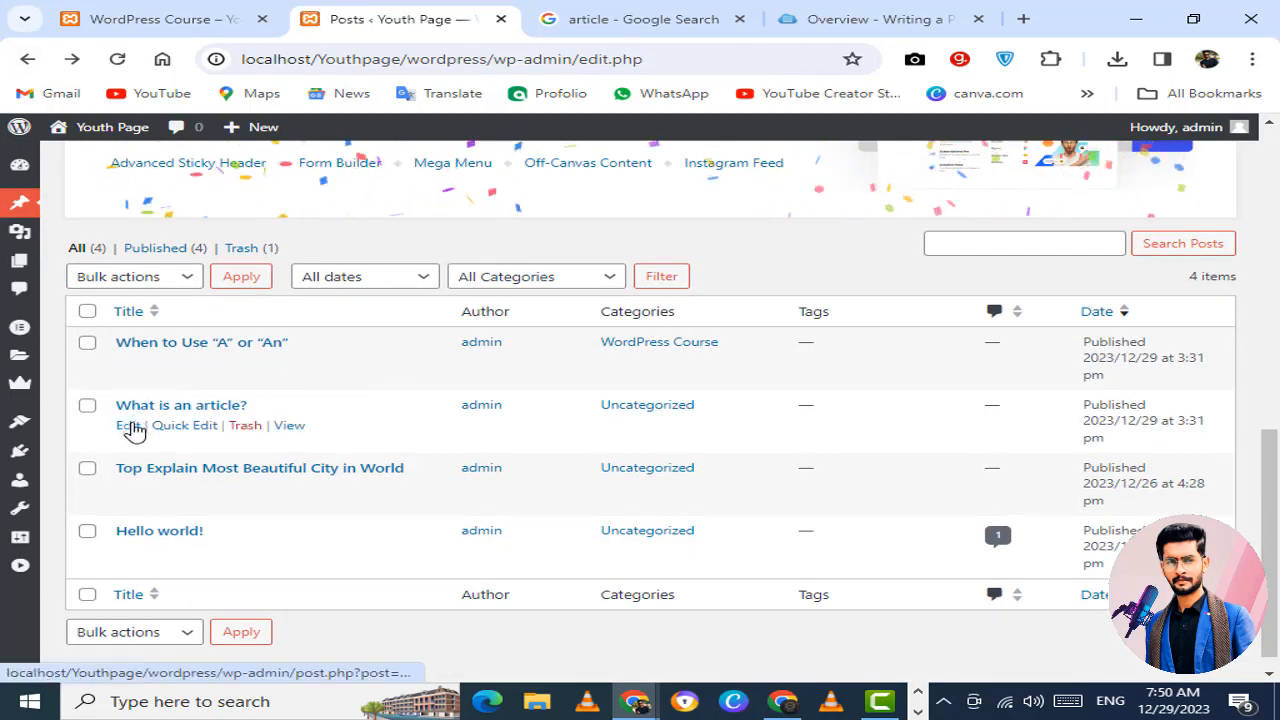
{"action": "left_click", "coordinate": [130, 426]}
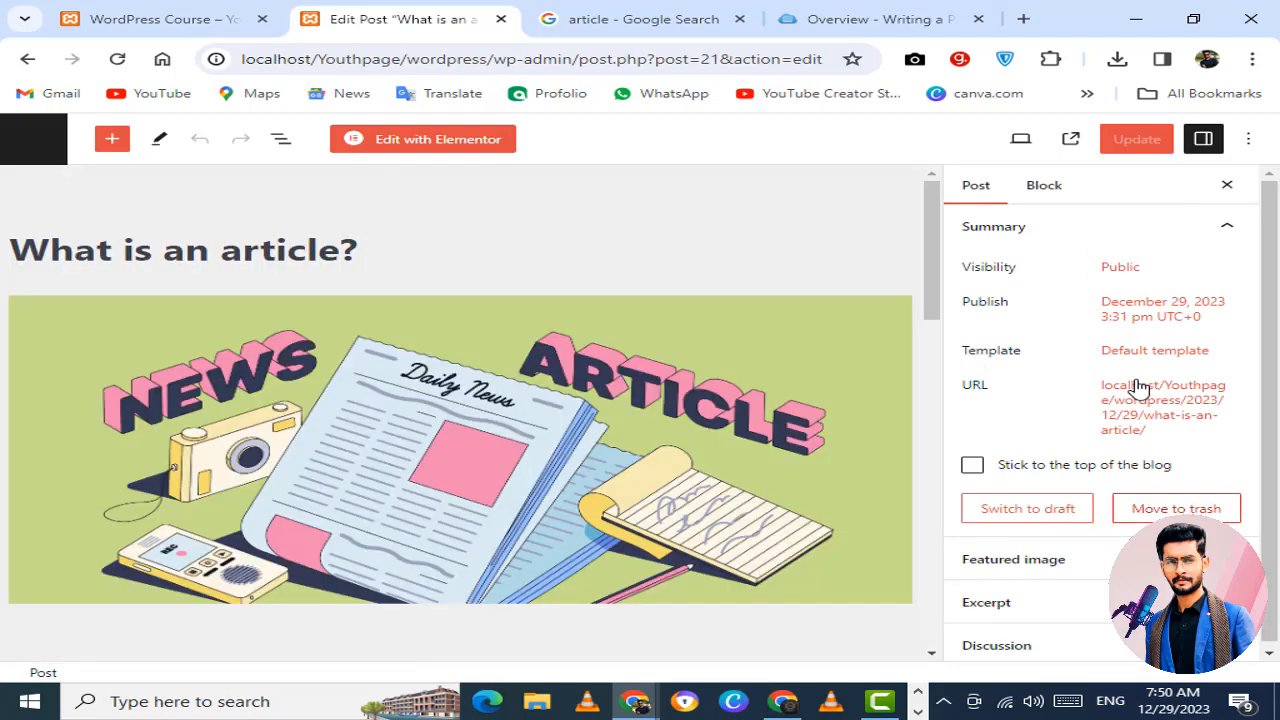
Step: Replace the post's Uncategorized category with WordPress and update the post
{"action": "scroll", "coordinate": [1028, 577], "scroll_direction": "down", "scroll_amount": 2}
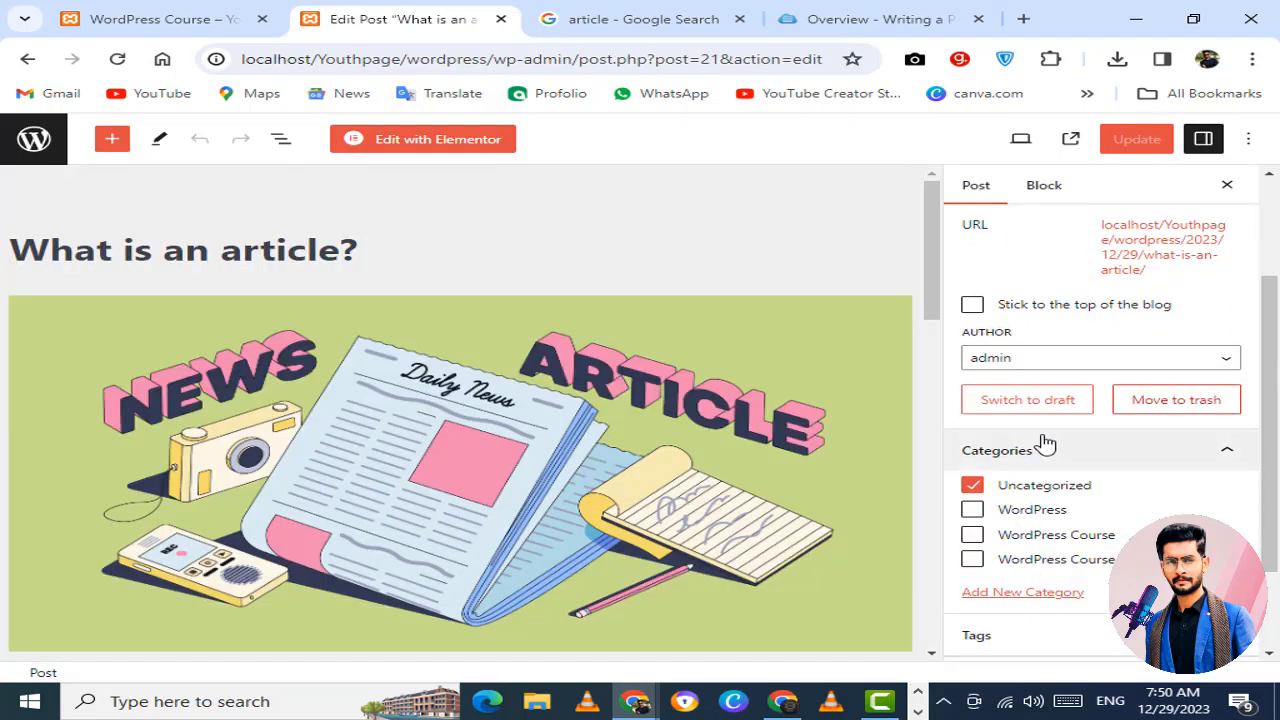
{"action": "left_click", "coordinate": [974, 486]}
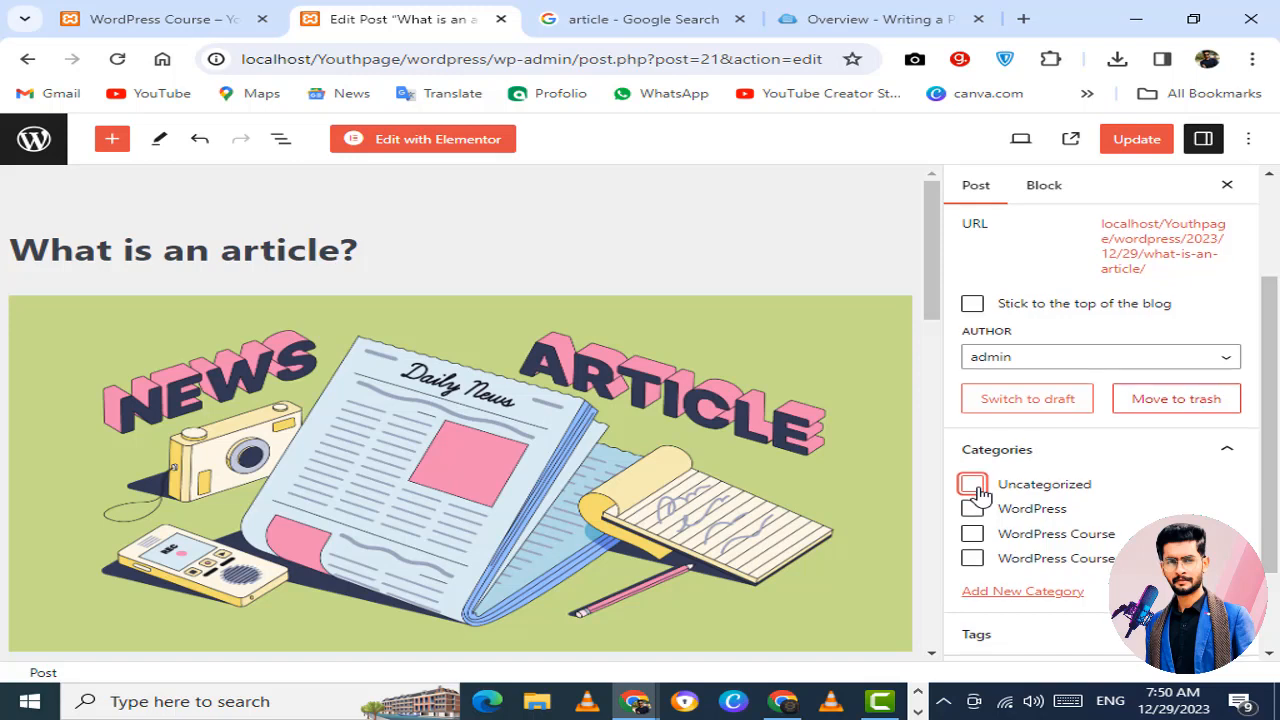
{"action": "scroll", "coordinate": [990, 495], "scroll_direction": "down", "scroll_amount": 2}
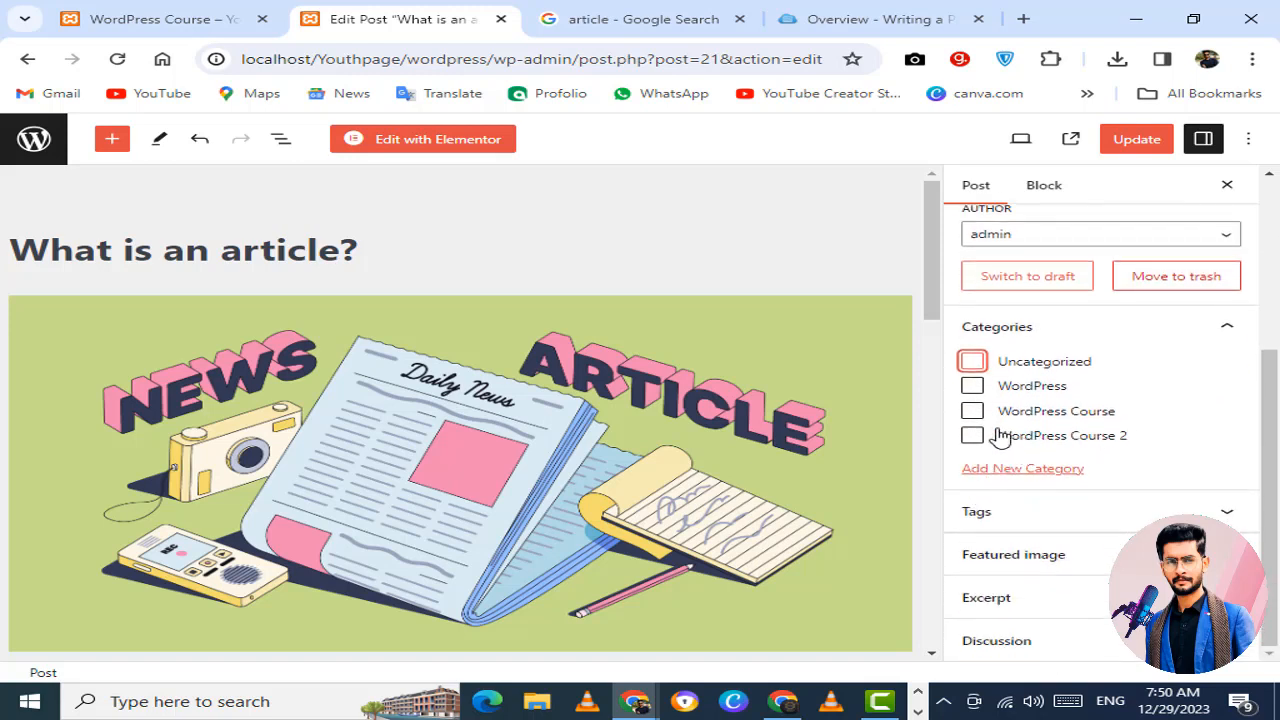
{"action": "left_click", "coordinate": [973, 386]}
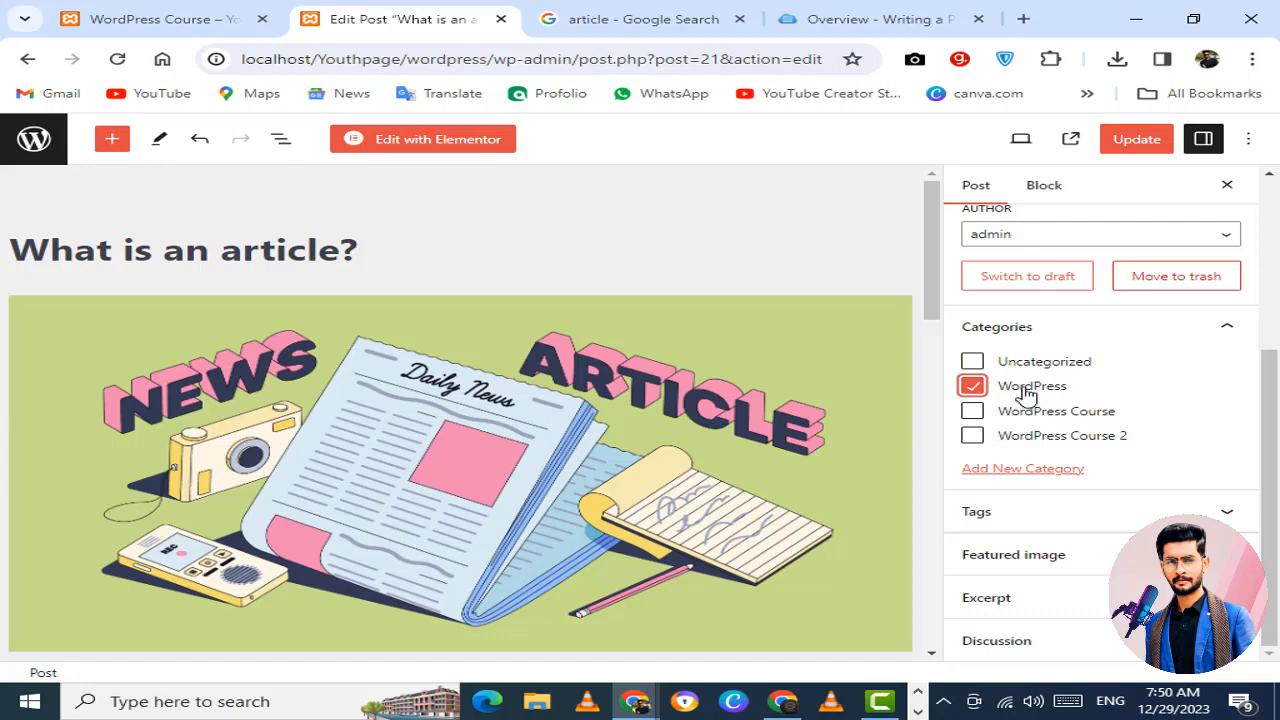
{"action": "left_click", "coordinate": [1134, 142]}
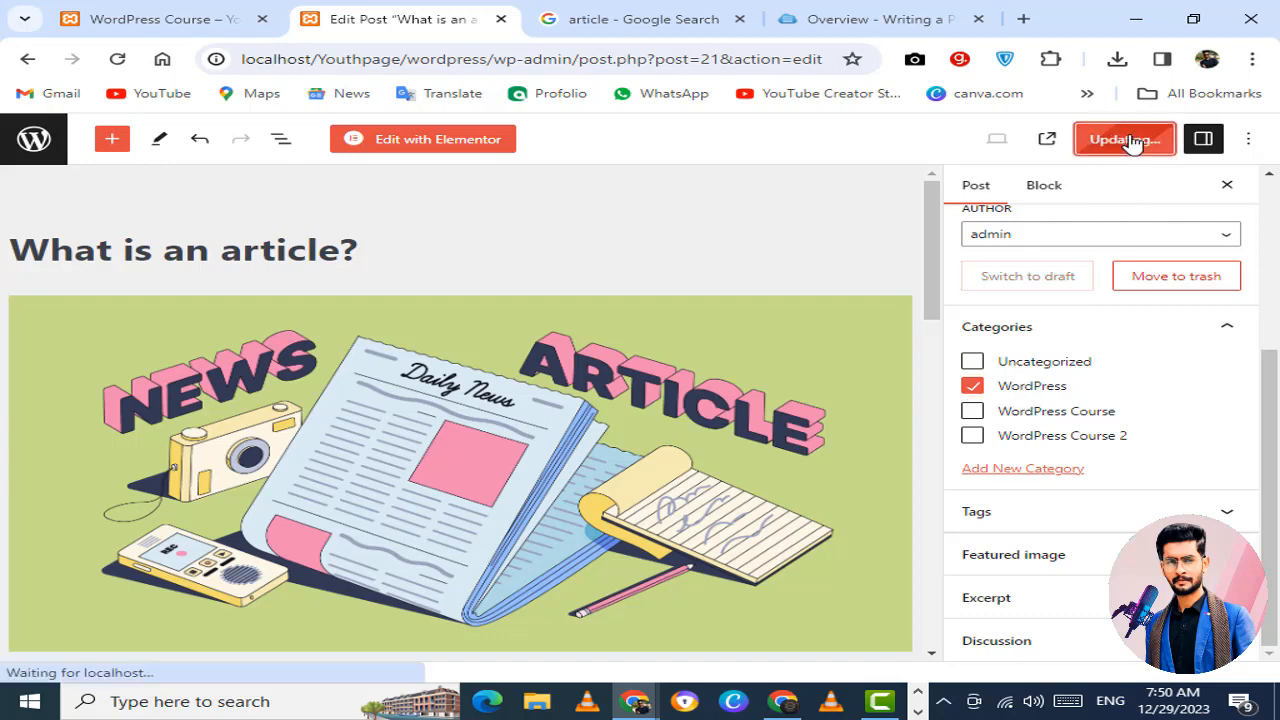
Step: On the Youth Page site, open the WordPress category from the submenu of WordPress Course 2 to check its posts
{"action": "left_click", "coordinate": [245, 14]}
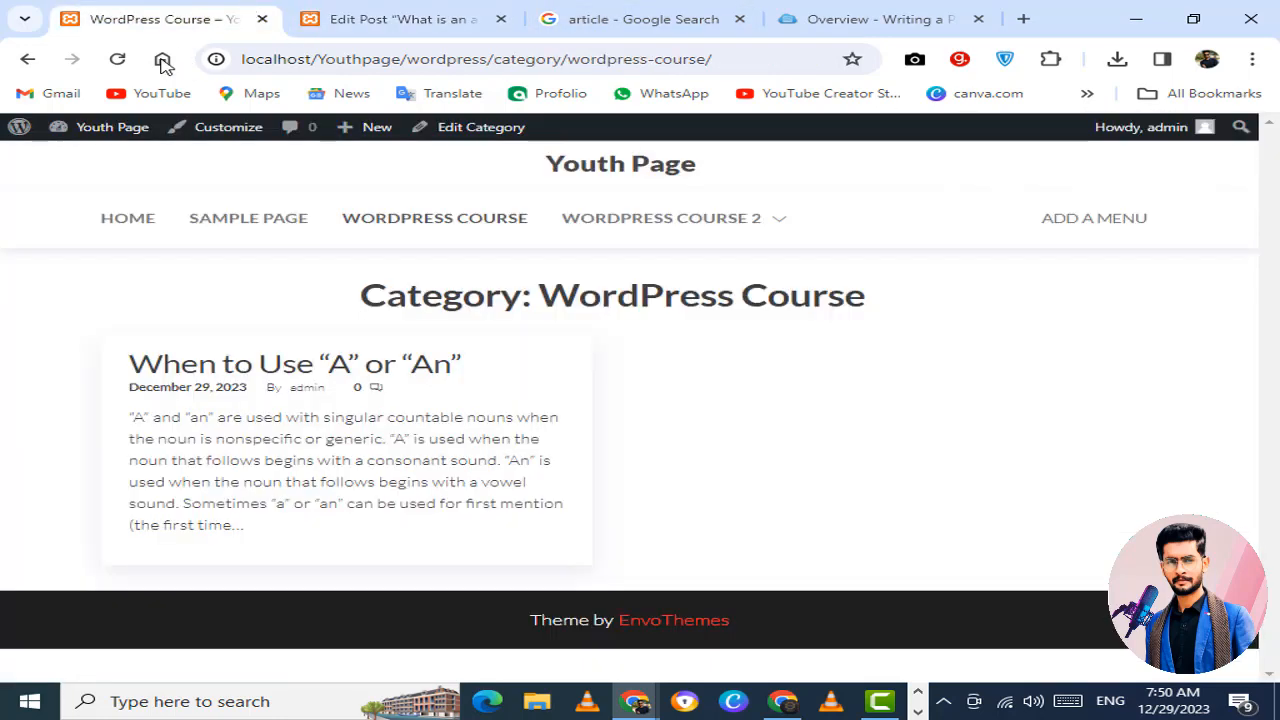
{"action": "mouse_move", "coordinate": [706, 229]}
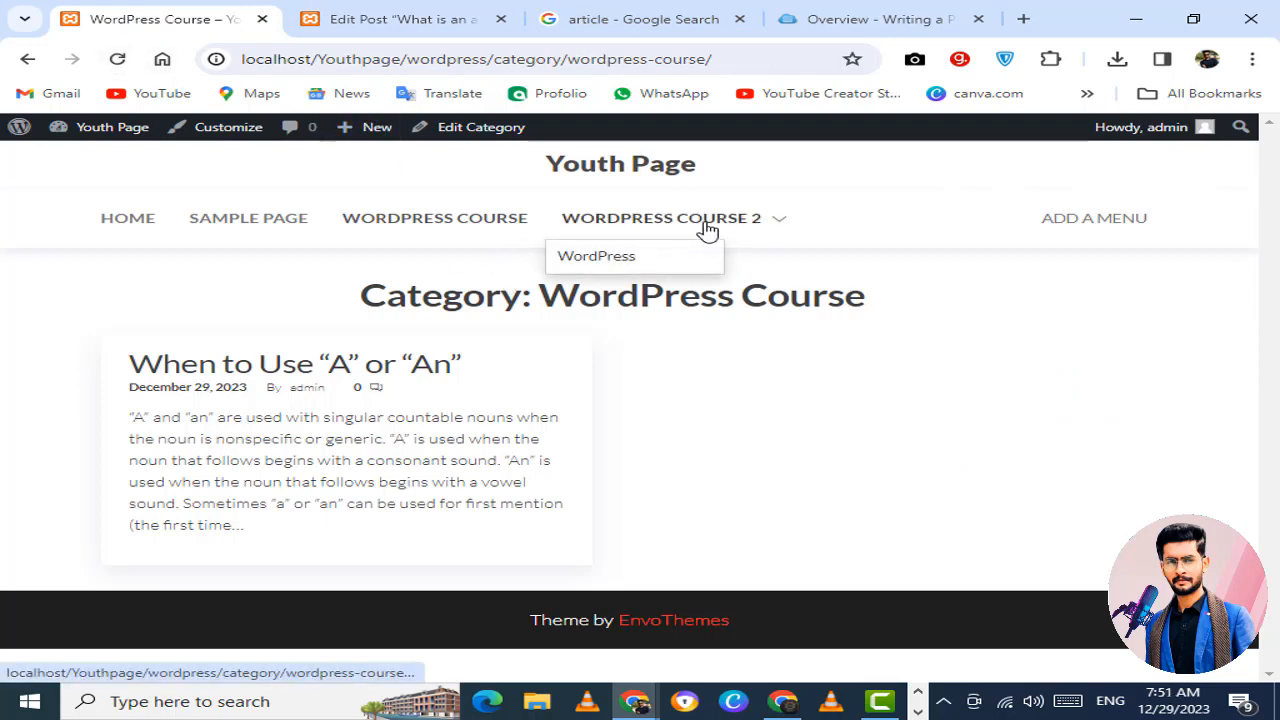
{"action": "left_click", "coordinate": [621, 258]}
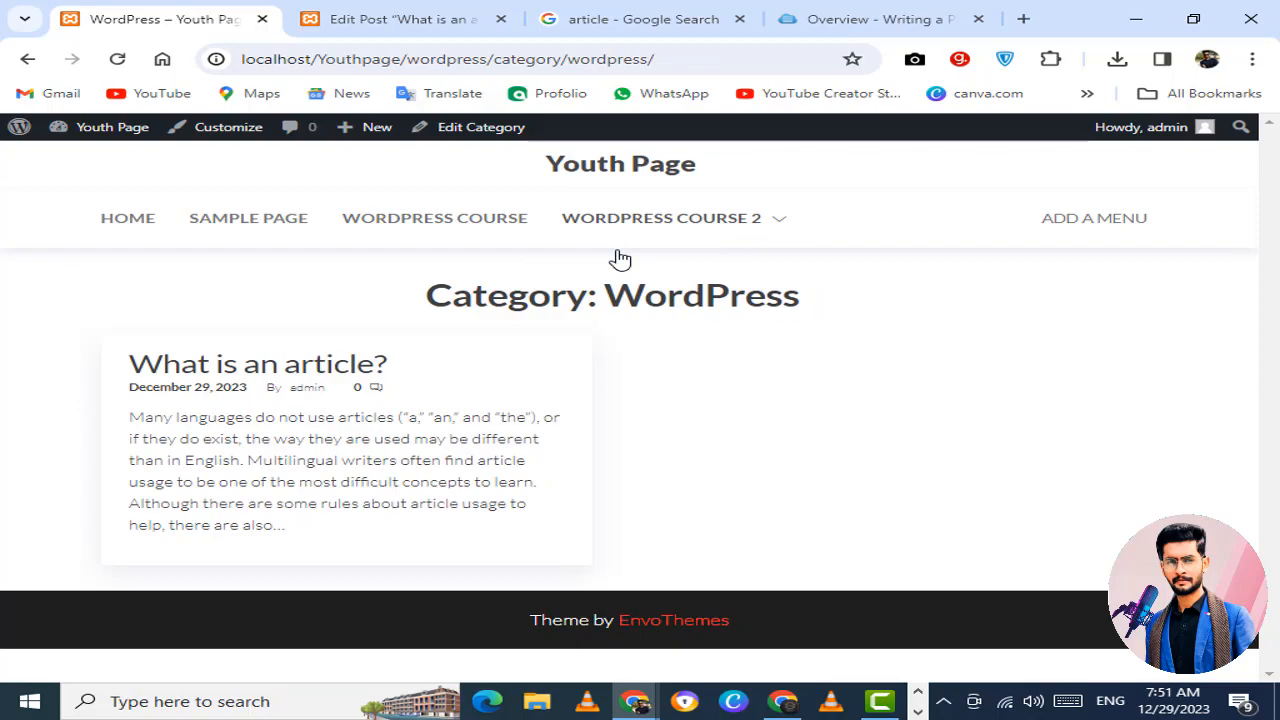
Step: View the full "What is an article?" post from the category page and go back to the category
{"action": "left_click", "coordinate": [287, 372]}
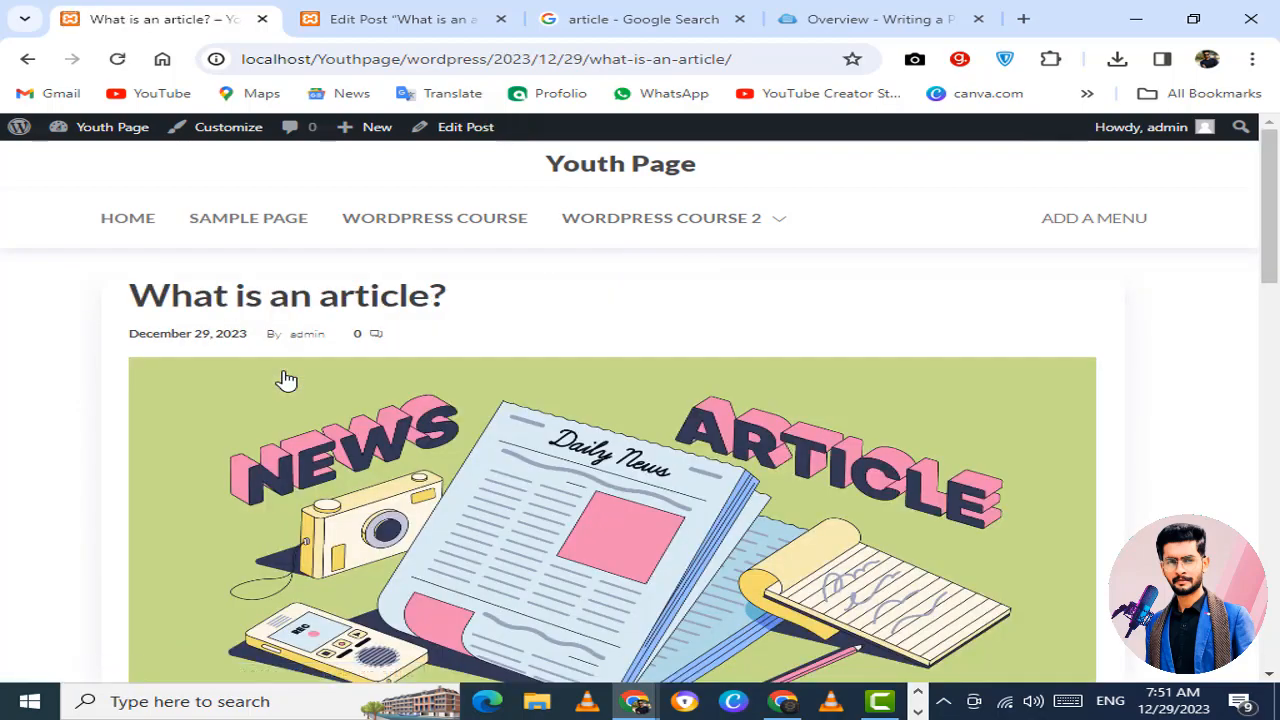
{"action": "scroll", "coordinate": [285, 376], "scroll_direction": "down", "scroll_amount": 15}
{"action": "scroll", "coordinate": [285, 378], "scroll_direction": "up", "scroll_amount": 15}
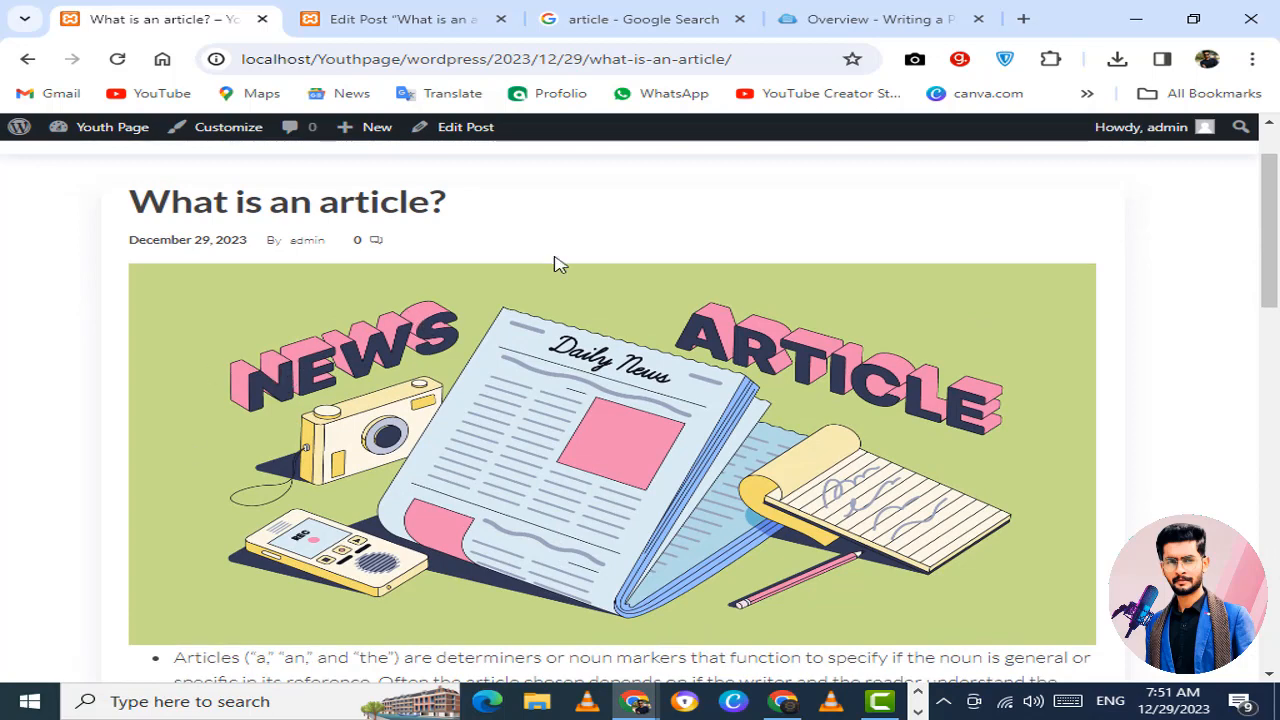
{"action": "left_click", "coordinate": [27, 60]}
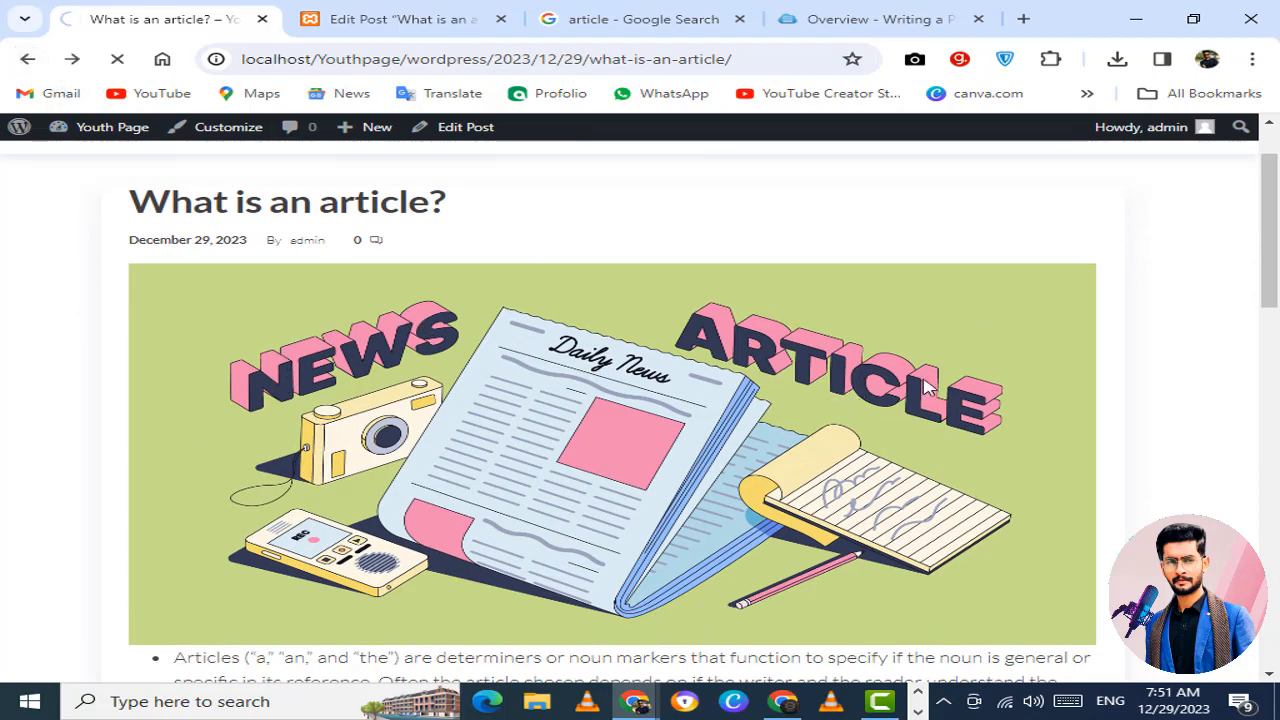